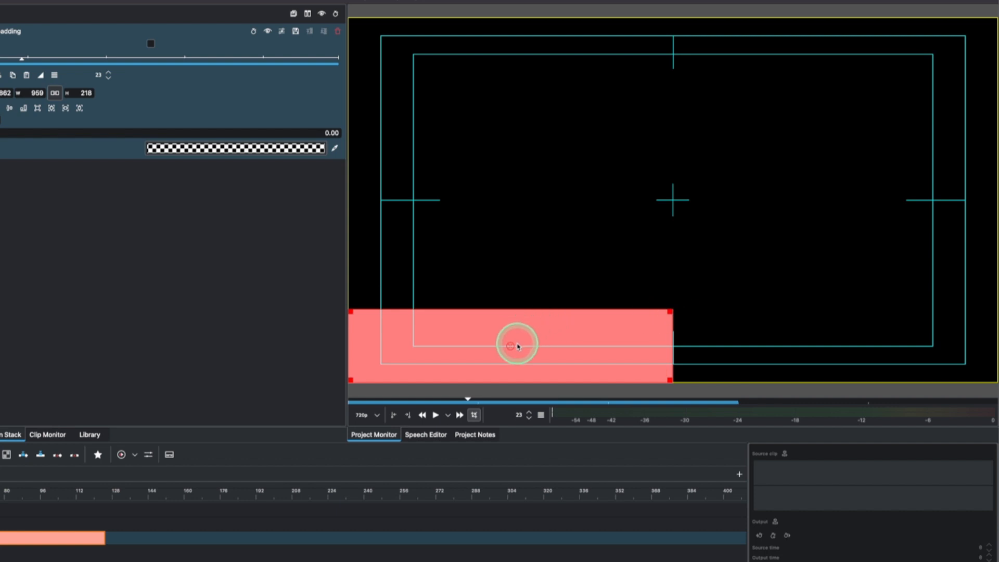
# - Resize the clip's crop area to about 702 by 171 and centre it in the frame at about X 607, Y 455
pyautogui.moveTo(533, 326); pyautogui.dragTo(670, 200)
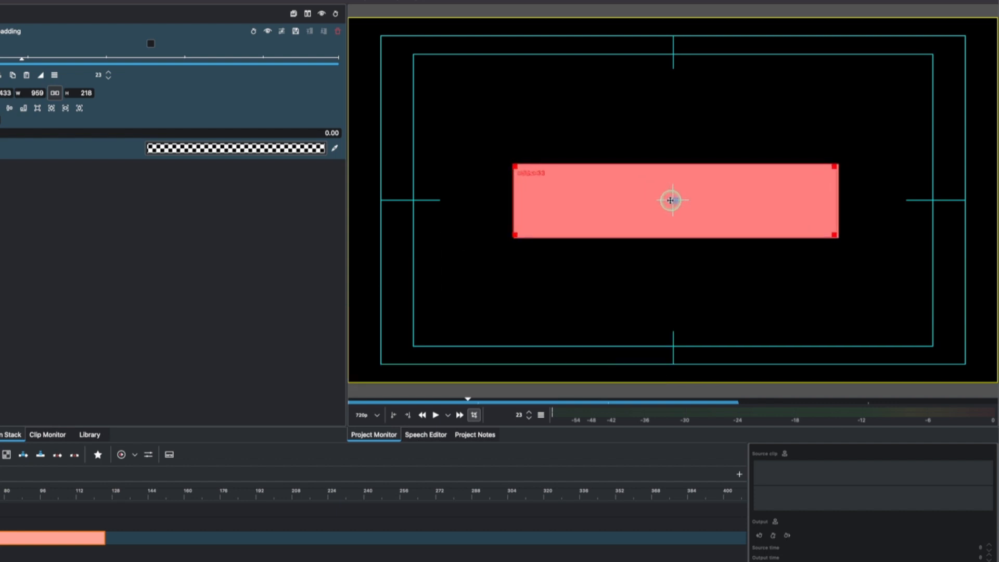
pyautogui.moveTo(834, 165); pyautogui.dragTo(747, 180)
pyautogui.moveTo(631, 207); pyautogui.dragTo(672, 201)
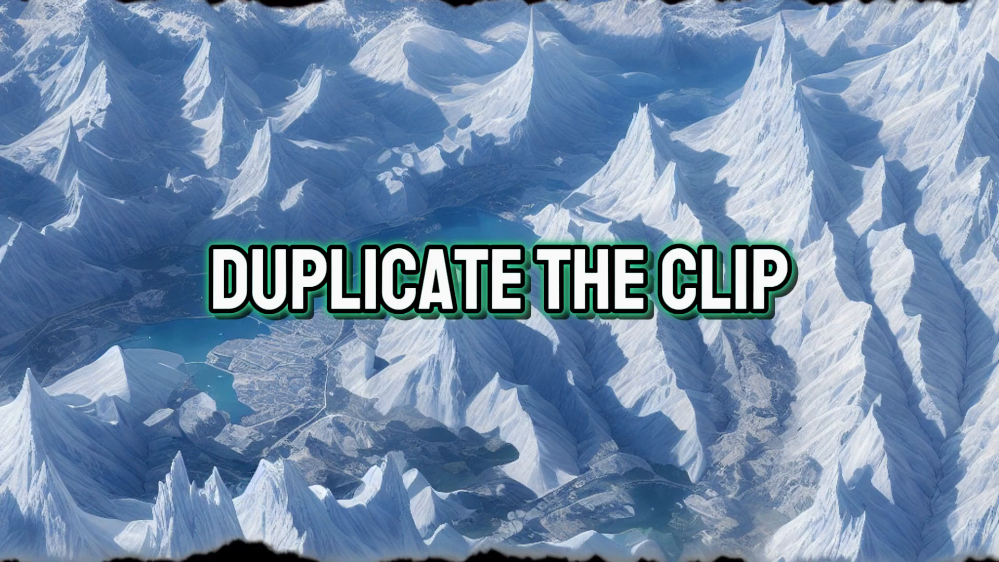
# - Duplicate the Color Clip in the project bin
pyautogui.click(161, 415)
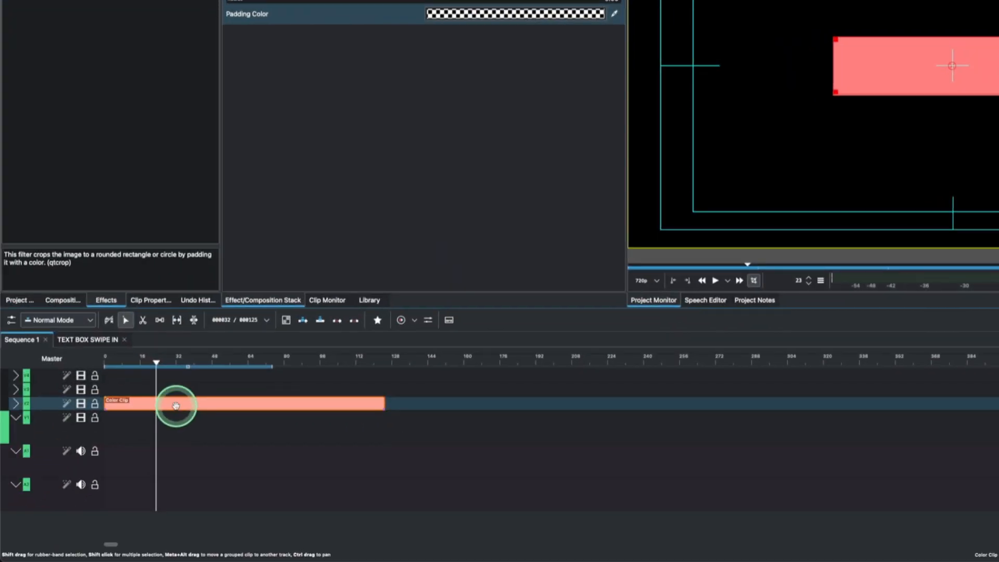
pyautogui.click(19, 299)
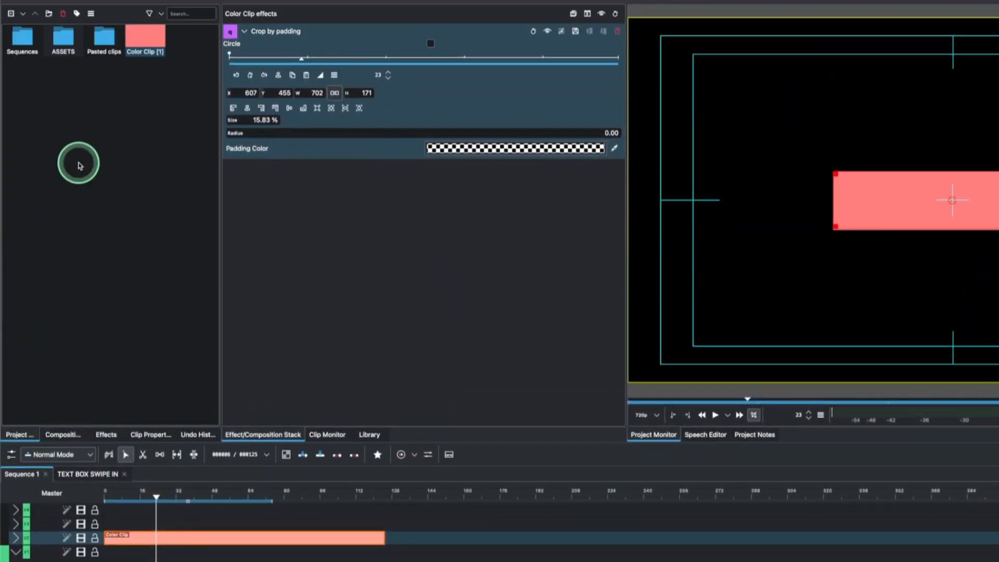
pyautogui.moveTo(137, 40)
pyautogui.mouseDown()
pyautogui.moveTo(89, 417)
pyautogui.moveTo(138, 28)
pyautogui.mouseUp()
pyautogui.rightClick(138, 28)
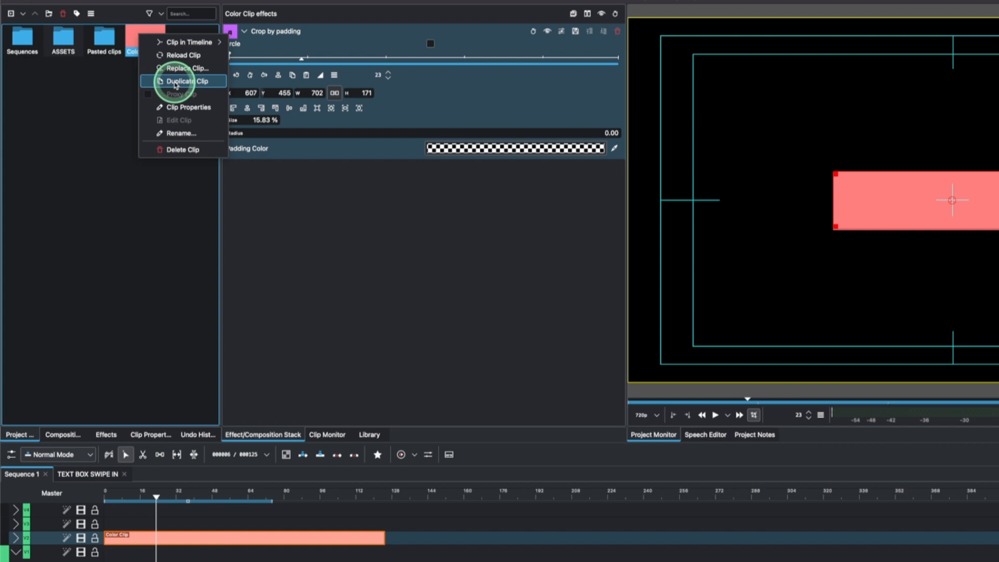
pyautogui.click(176, 82)
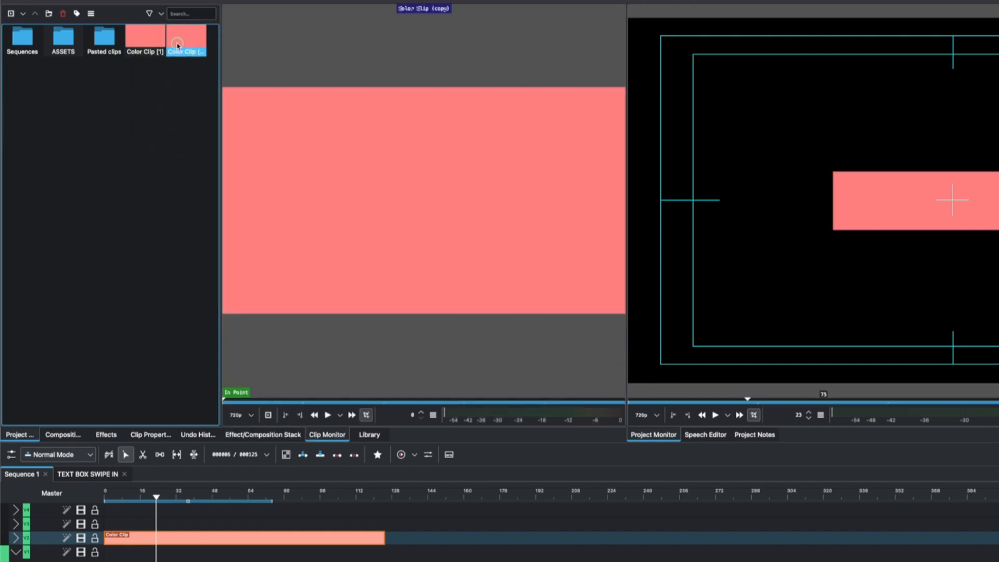
# - Try the duplicated bin clip on the track above the cropped clip, and remove it from the timeline
pyautogui.moveTo(178, 46); pyautogui.dragTo(112, 522)
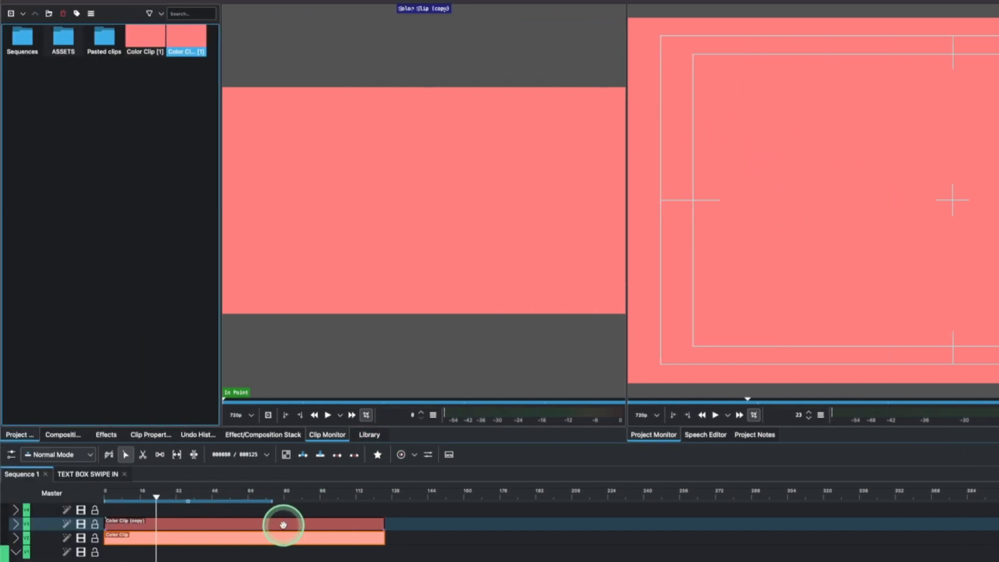
pyautogui.press('Delete')
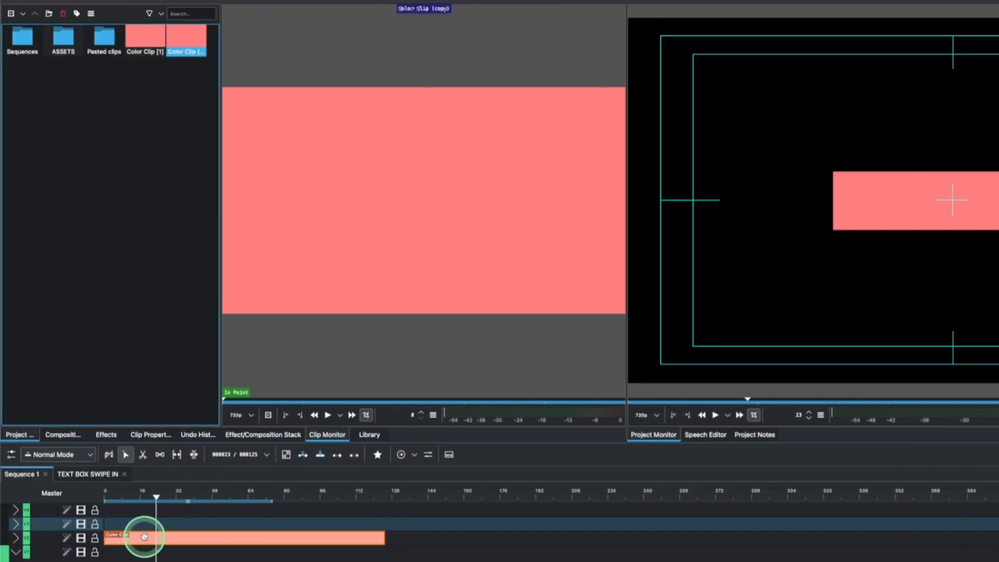
# - Copy the cropped colour clip in the timeline and paste it onto the track above, aligned to the sequence start
pyautogui.click(203, 540)
pyautogui.rightClick(202, 540)
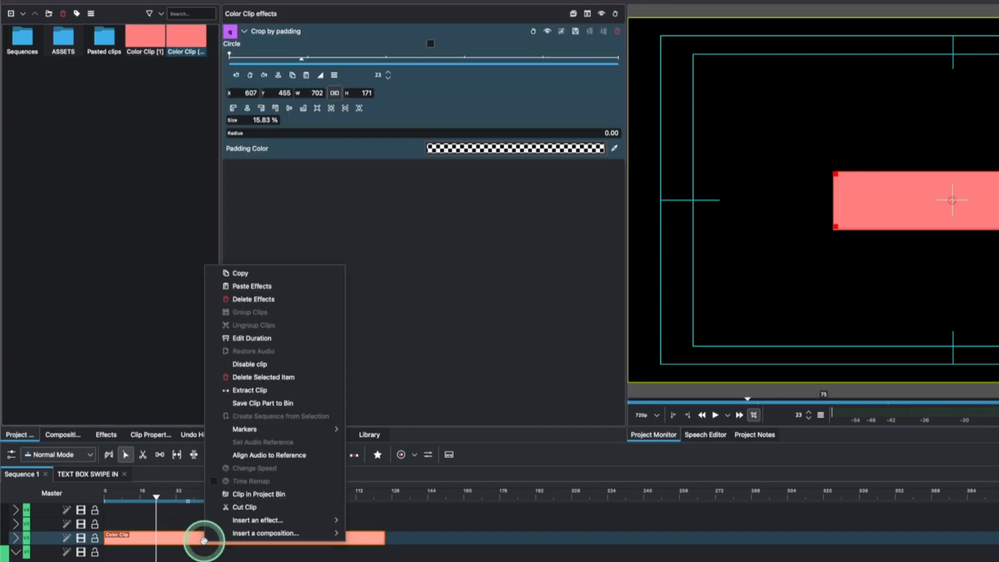
pyautogui.click(246, 276)
pyautogui.rightClick(129, 520)
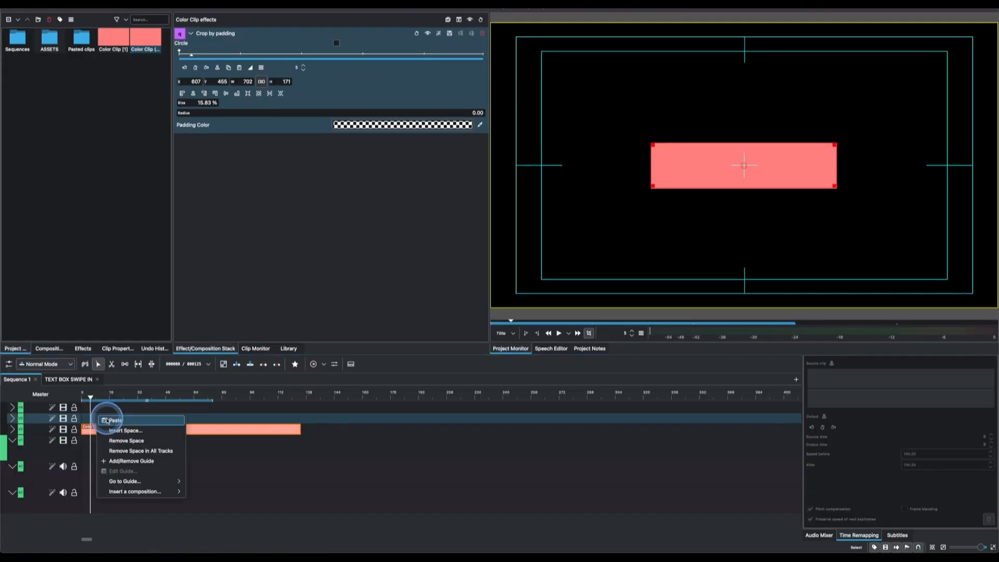
pyautogui.click(139, 526)
pyautogui.moveTo(120, 416); pyautogui.dragTo(108, 416)
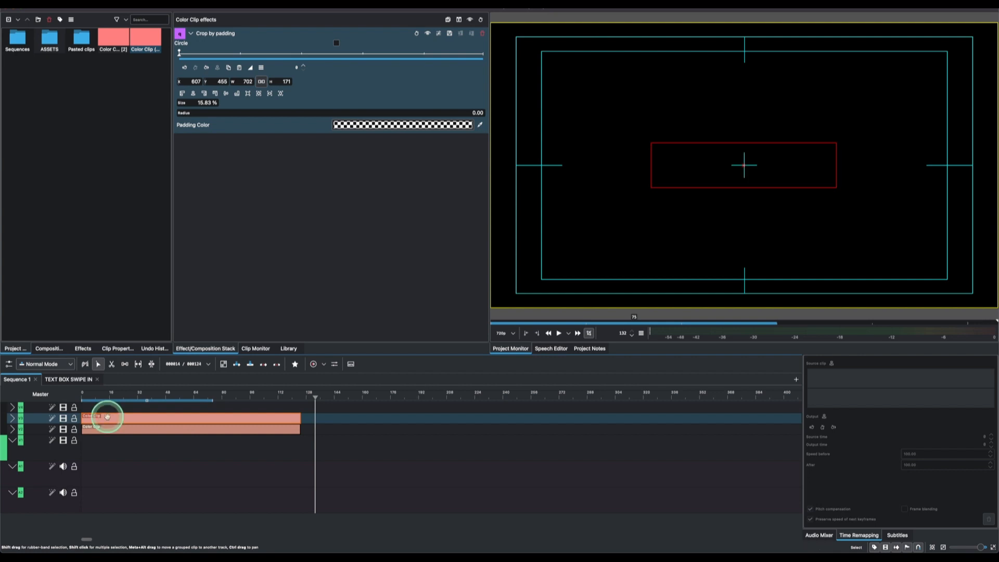
# - Reshape the pasted clip's crop into a thin bar about 501 by 22, centred just above the large rectangle at about X 707, Y 412
pyautogui.moveTo(312, 401); pyautogui.dragTo(189, 408)
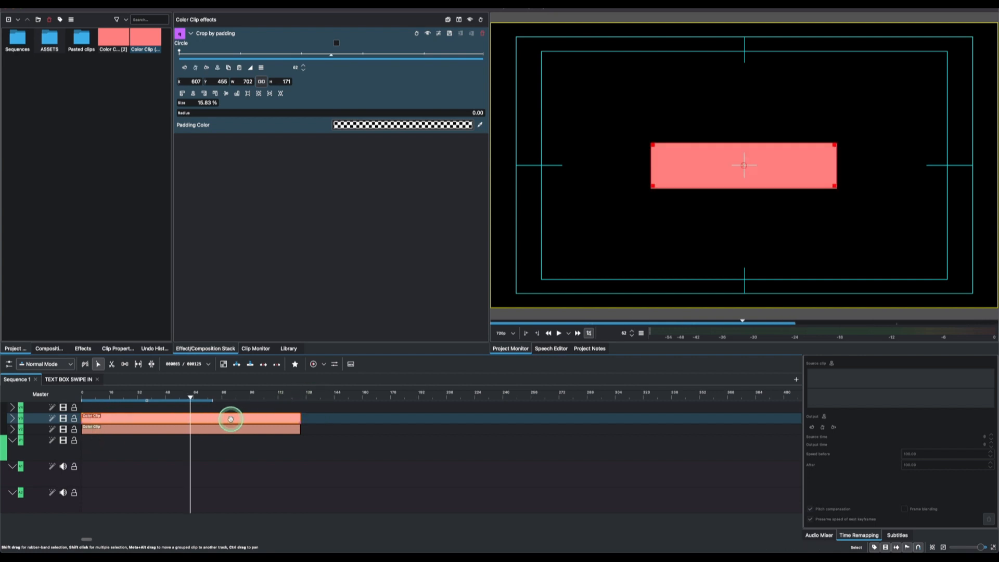
pyautogui.moveTo(744, 166); pyautogui.dragTo(746, 115)
pyautogui.moveTo(836, 95); pyautogui.dragTo(805, 132)
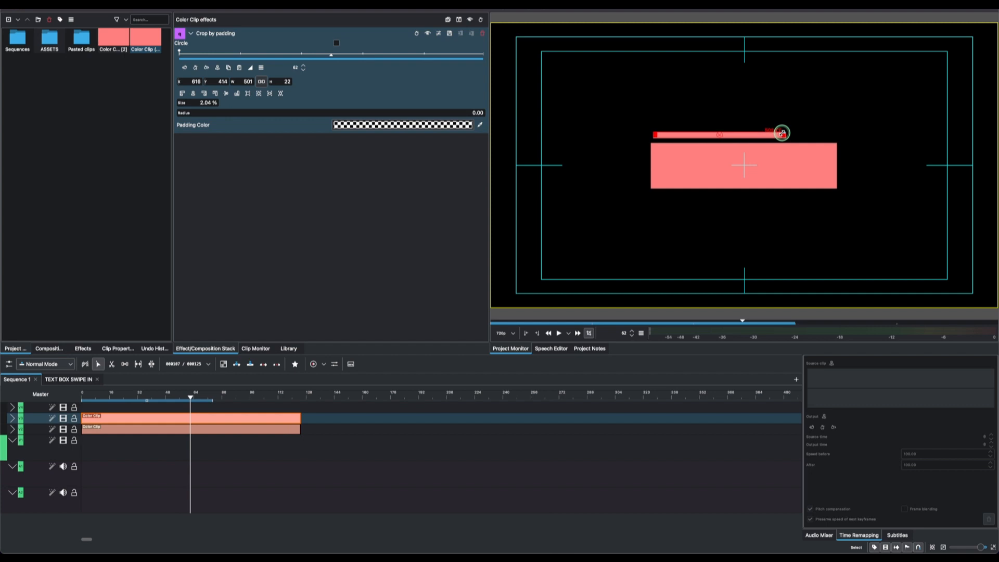
pyautogui.moveTo(723, 135); pyautogui.dragTo(746, 134)
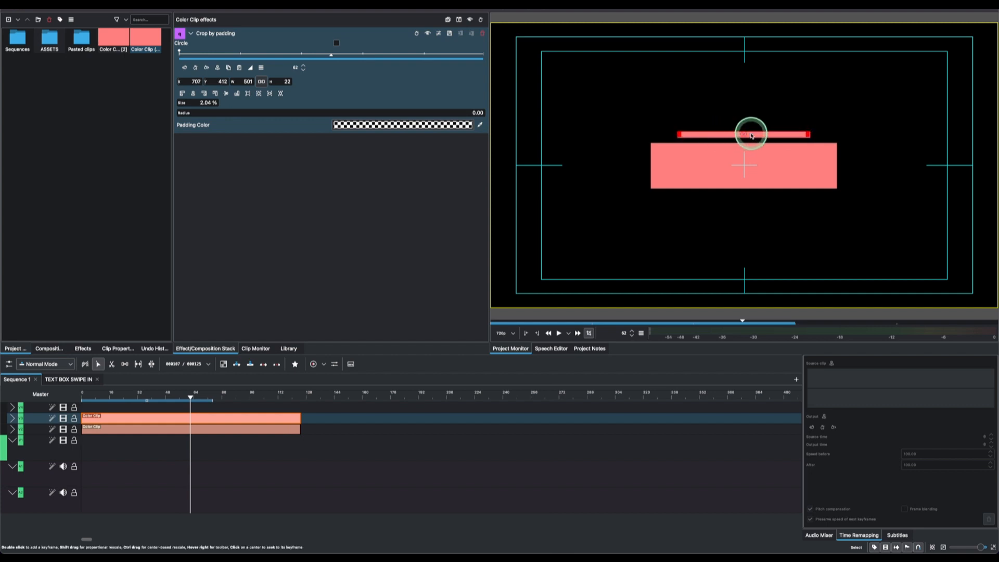
# - Copy the thin bar clip and paste it onto the lowest video track, aligned to the sequence start
pyautogui.rightClick(276, 417)
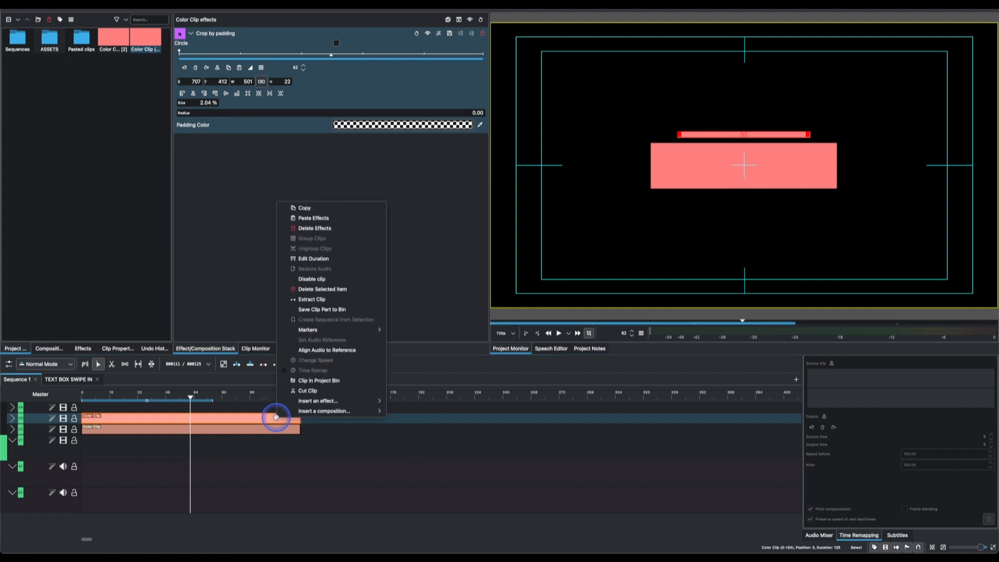
pyautogui.click(293, 208)
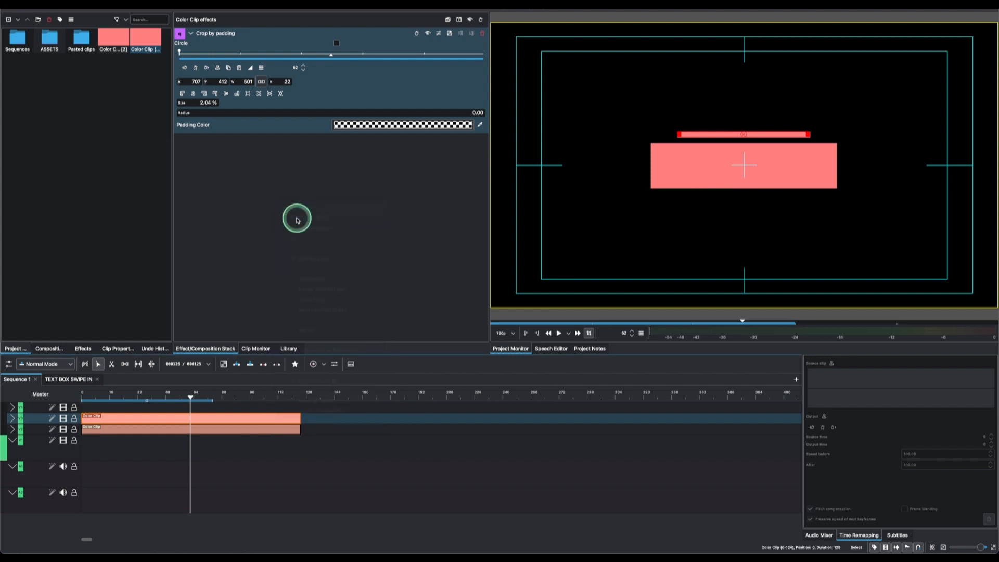
pyautogui.rightClick(174, 438)
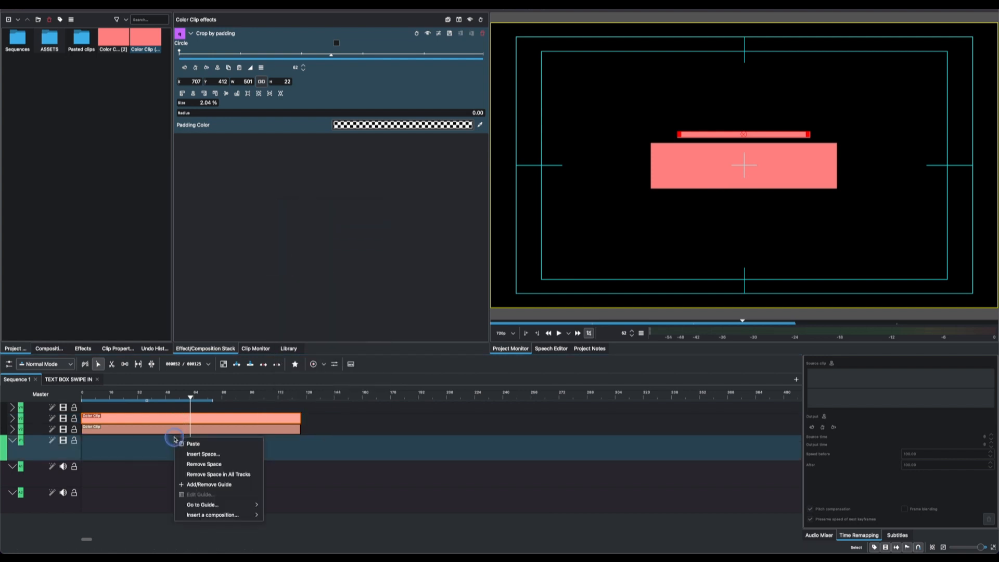
pyautogui.click(200, 444)
pyautogui.moveTo(241, 450); pyautogui.dragTo(120, 453)
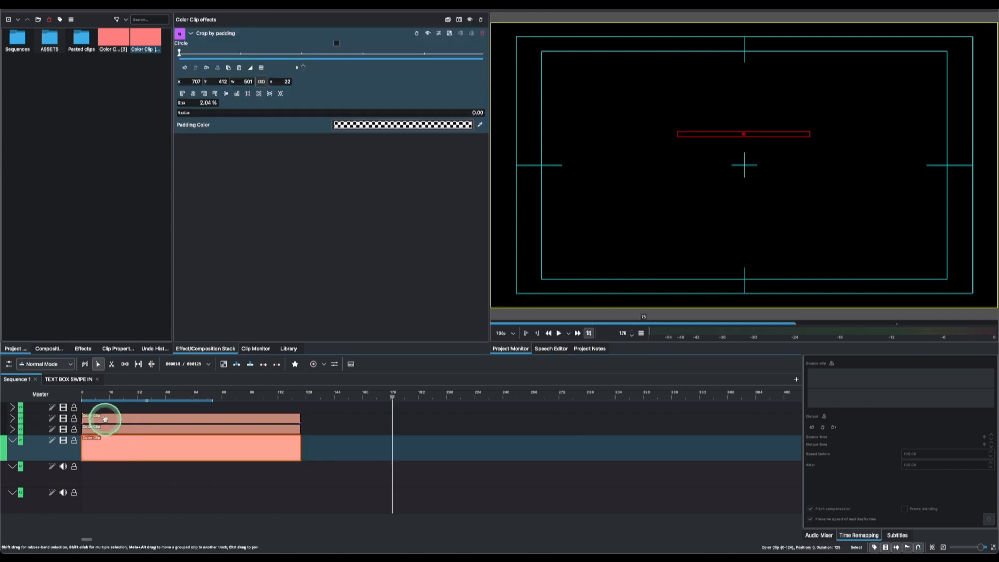
# - Move the pasted thin bar's crop area to just below the large rectangle, at about Y 641
pyautogui.click(102, 399)
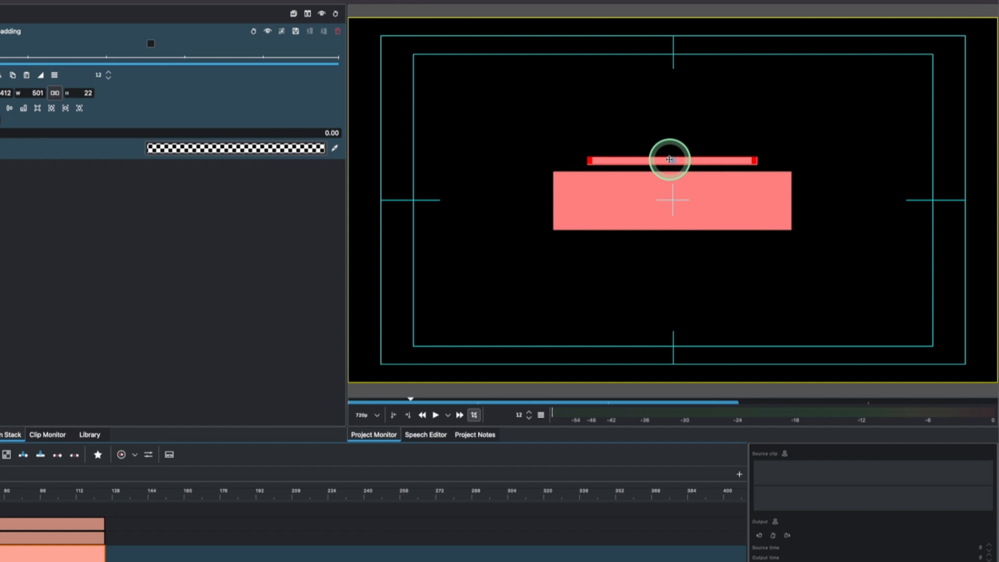
pyautogui.moveTo(743, 134); pyautogui.dragTo(742, 135)
pyautogui.moveTo(670, 161); pyautogui.dragTo(674, 237)
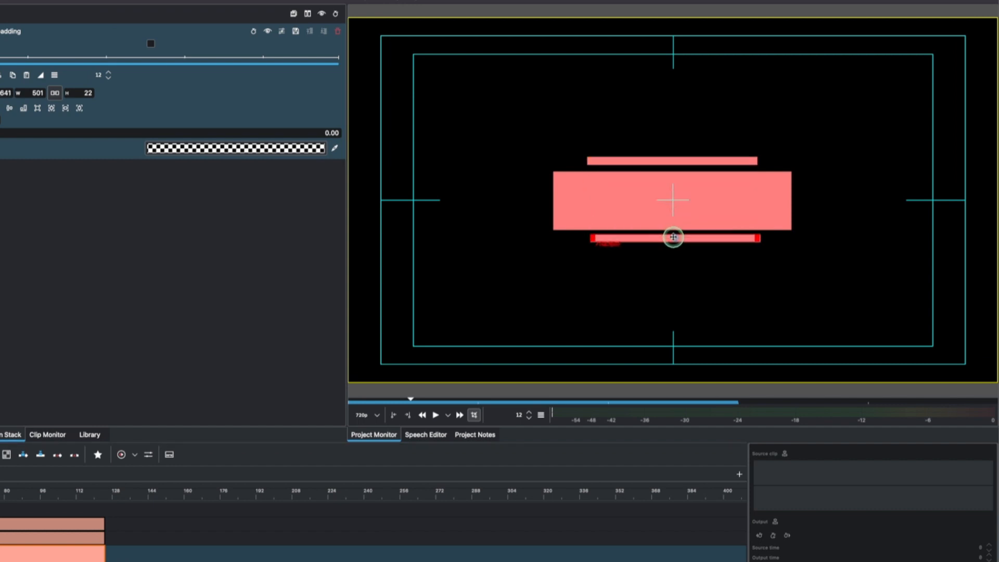
pyautogui.moveTo(673, 238); pyautogui.dragTo(674, 238)
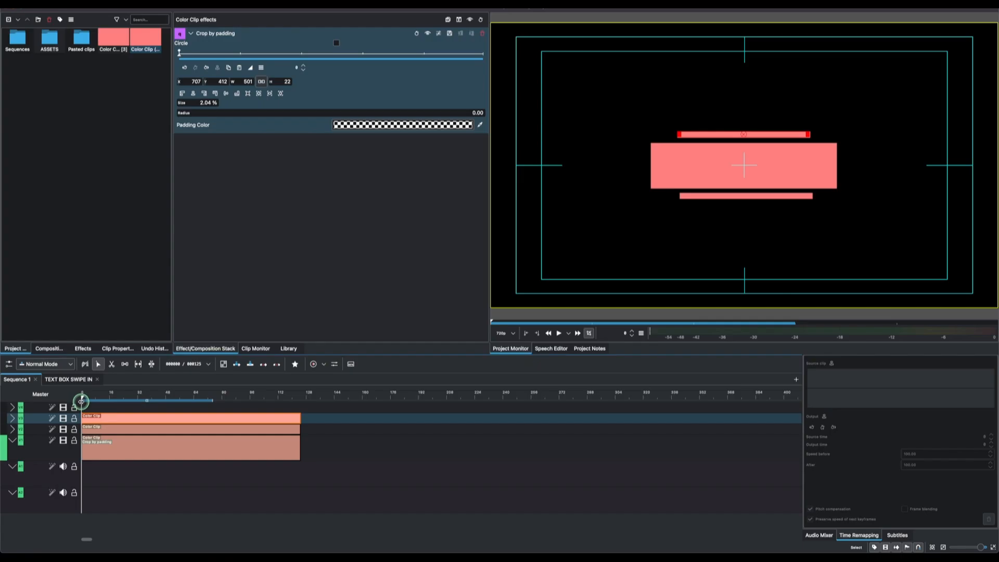
pyautogui.click(86, 402)
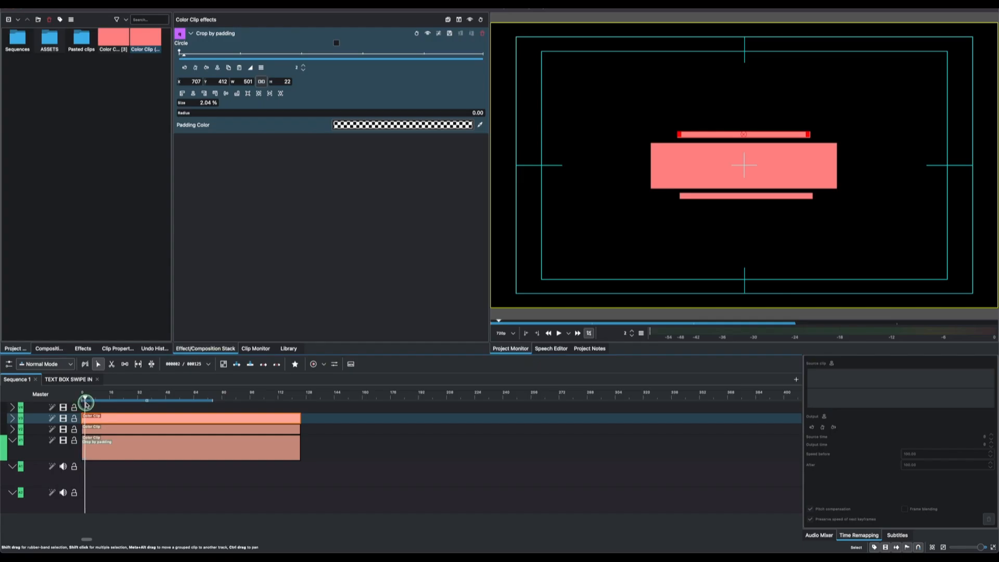
pyautogui.click(118, 406)
pyautogui.moveTo(116, 394); pyautogui.dragTo(82, 397)
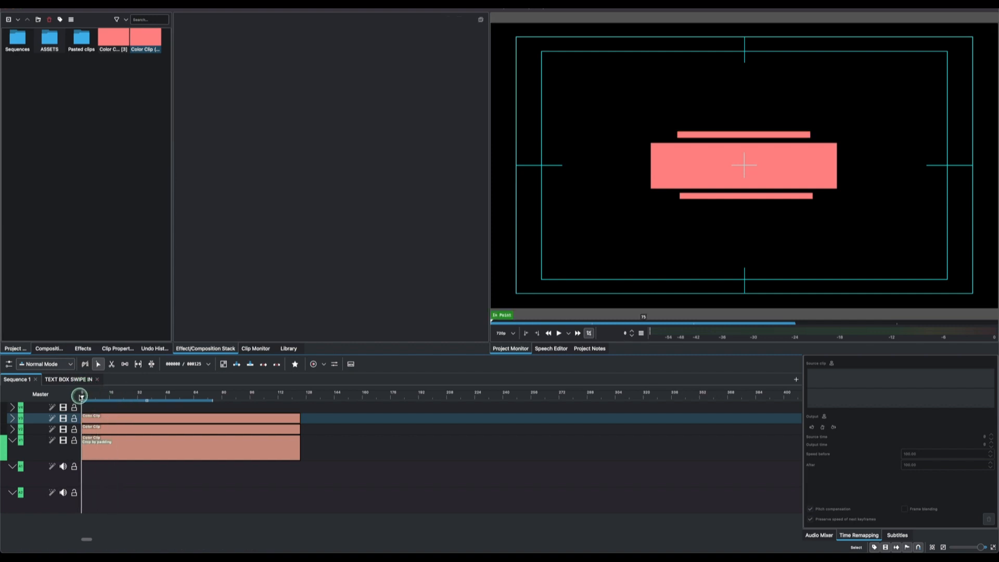
# - Find the Transform effect and apply it to all three colour clips in the timeline
pyautogui.click(90, 431)
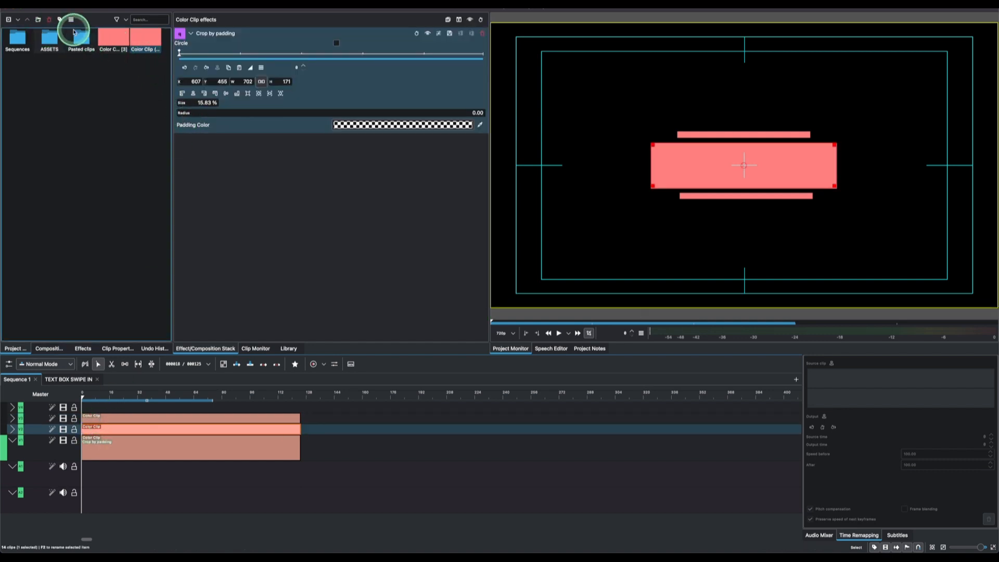
pyautogui.click(83, 349)
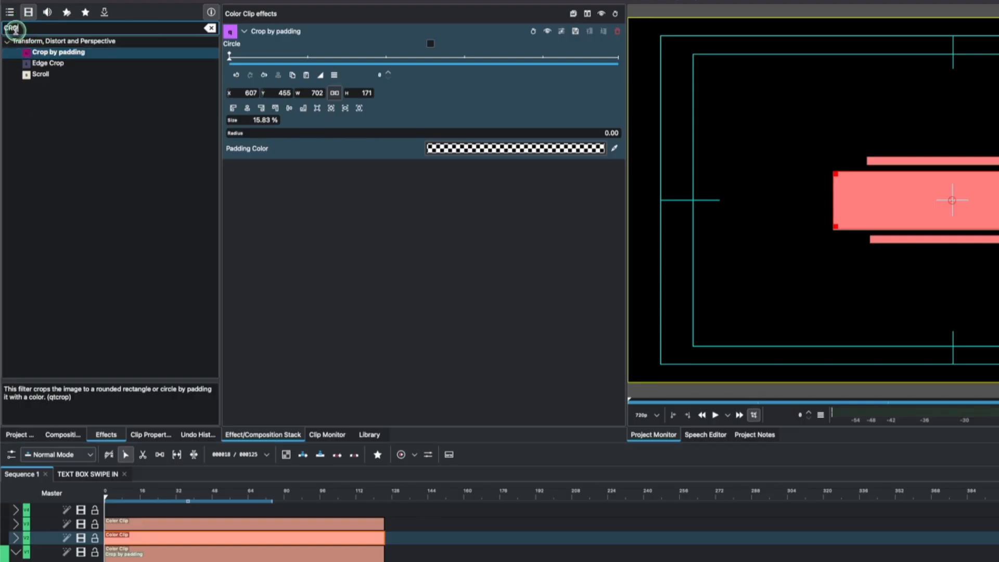
pyautogui.write('TR')
pyautogui.click(35, 304)
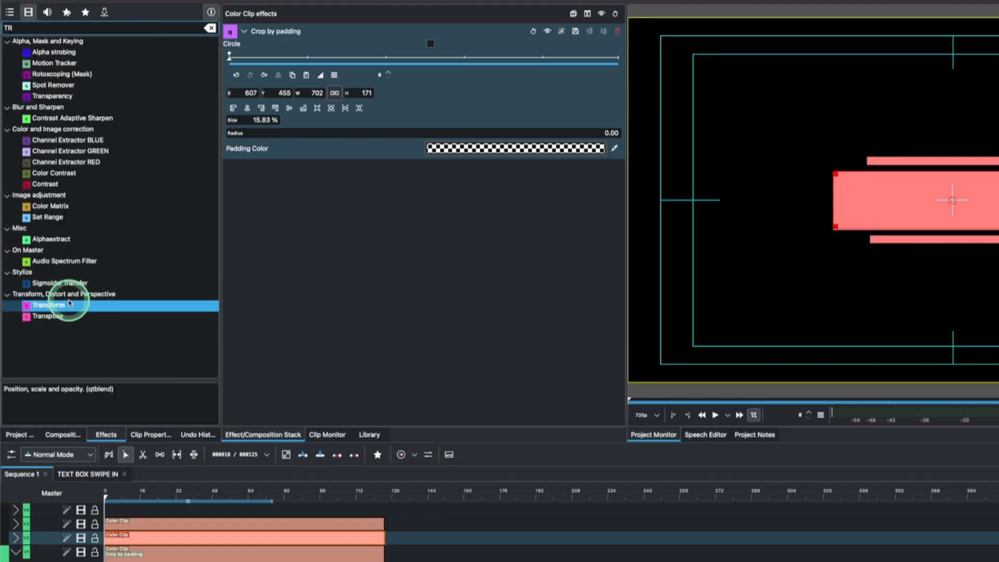
pyautogui.click(57, 307)
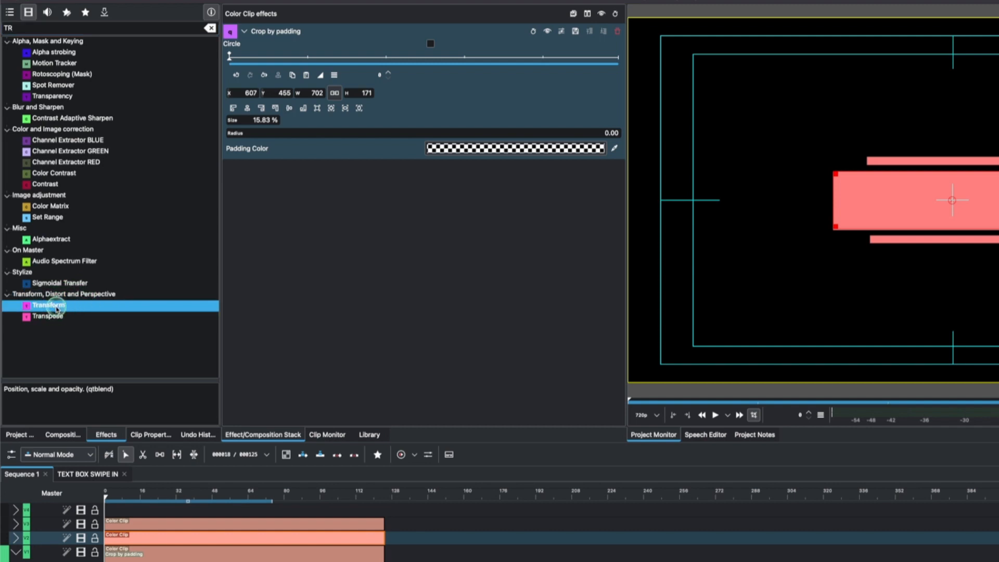
pyautogui.moveTo(126, 541); pyautogui.dragTo(126, 541)
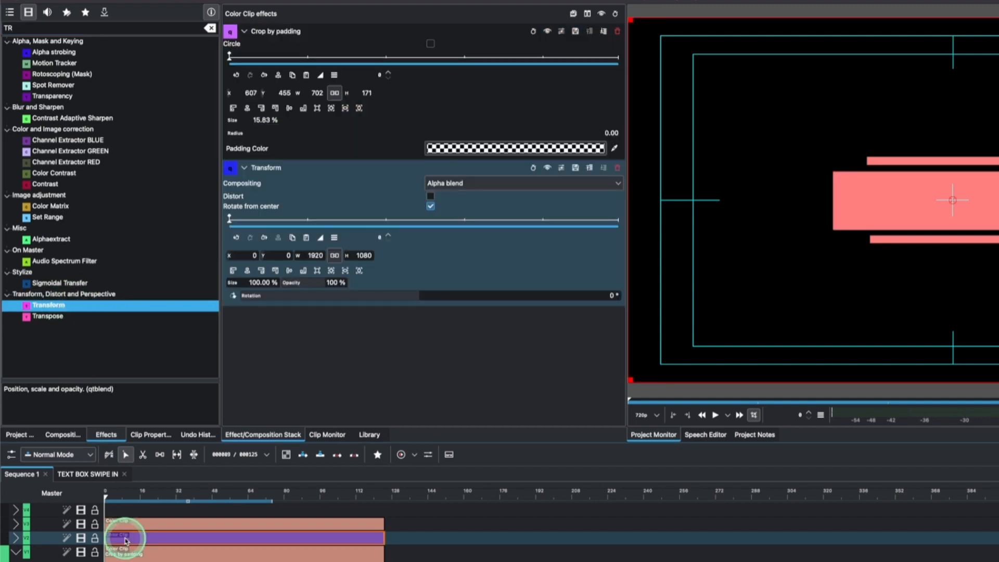
pyautogui.moveTo(132, 520); pyautogui.dragTo(130, 548)
# - Go to frame 12 with the large rectangle's clip selected and set its Transform X position to -3000
pyautogui.click(130, 538)
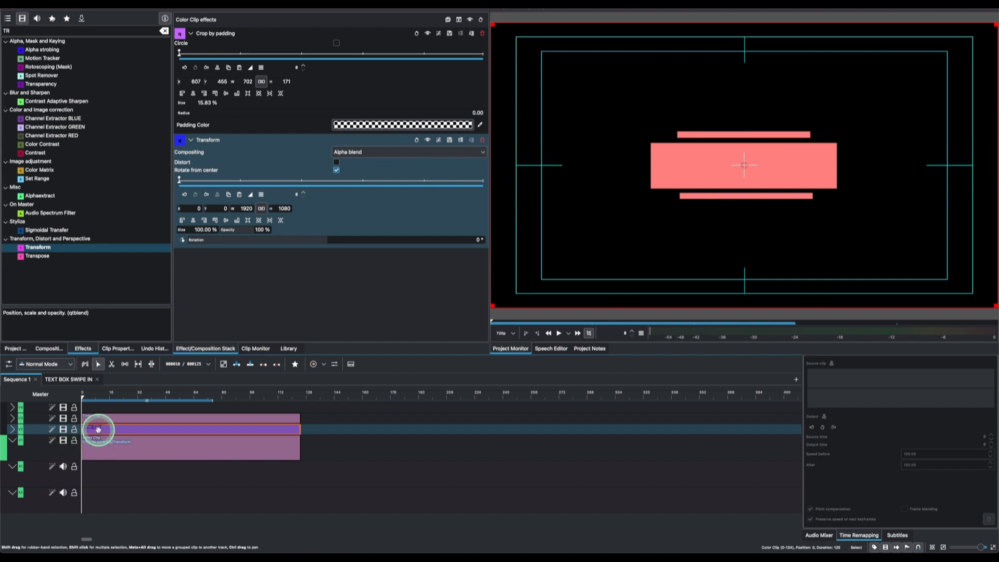
pyautogui.click(86, 397)
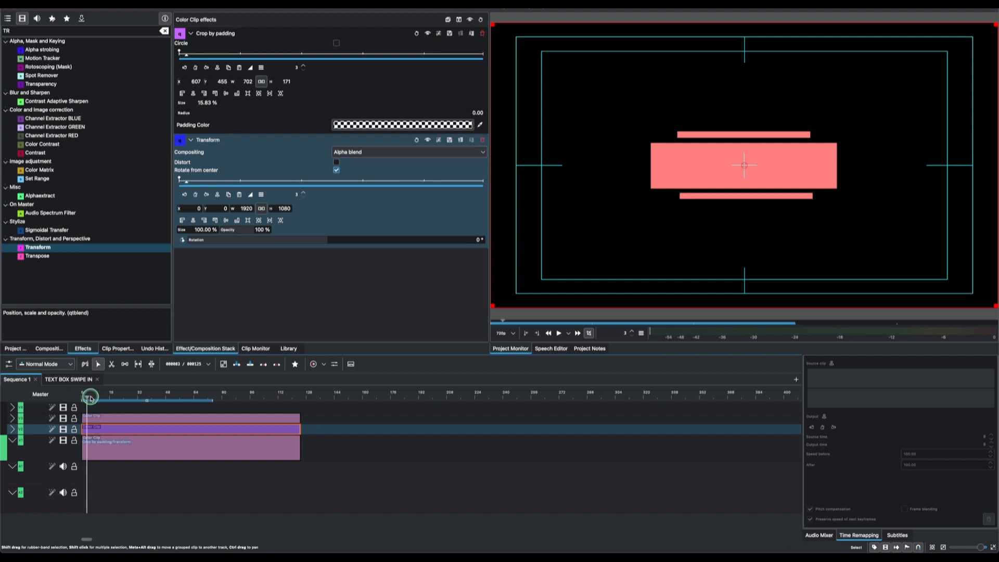
pyautogui.moveTo(99, 395); pyautogui.dragTo(103, 396)
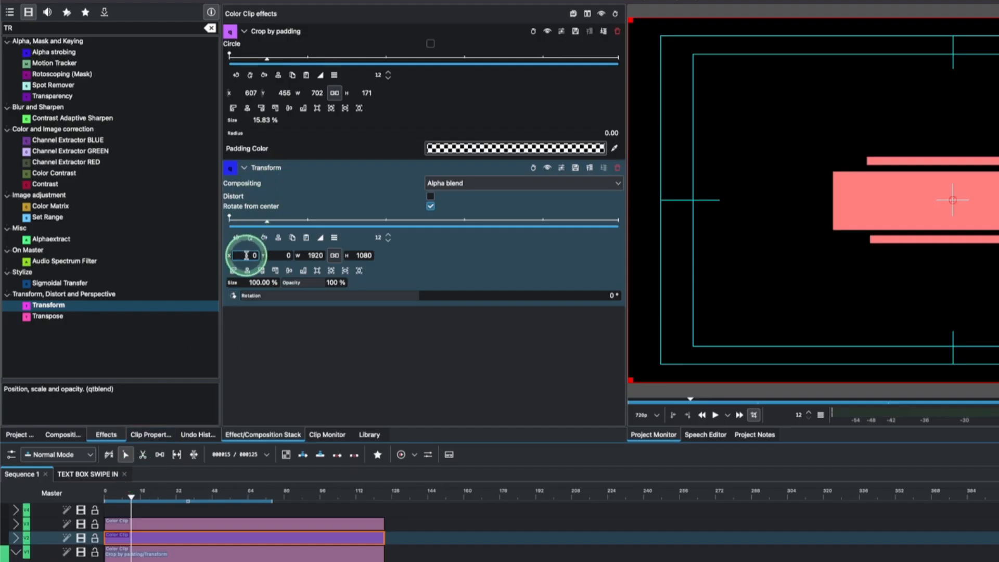
pyautogui.click(268, 254)
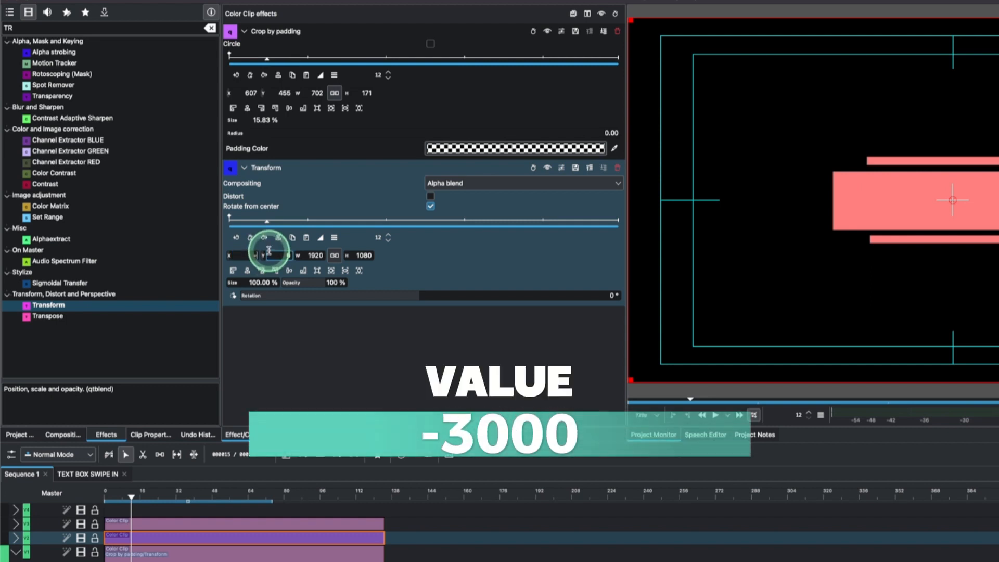
pyautogui.press('Return')
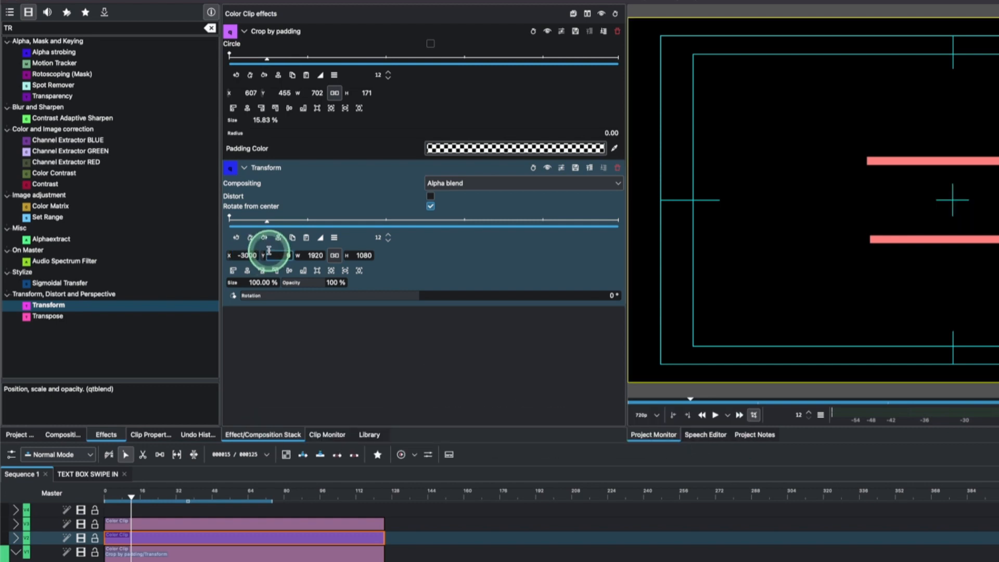
# - Add a Transform keyframe at frame 12 on the large rectangle's clip with X set to 0
pyautogui.click(235, 255)
pyautogui.write('0')
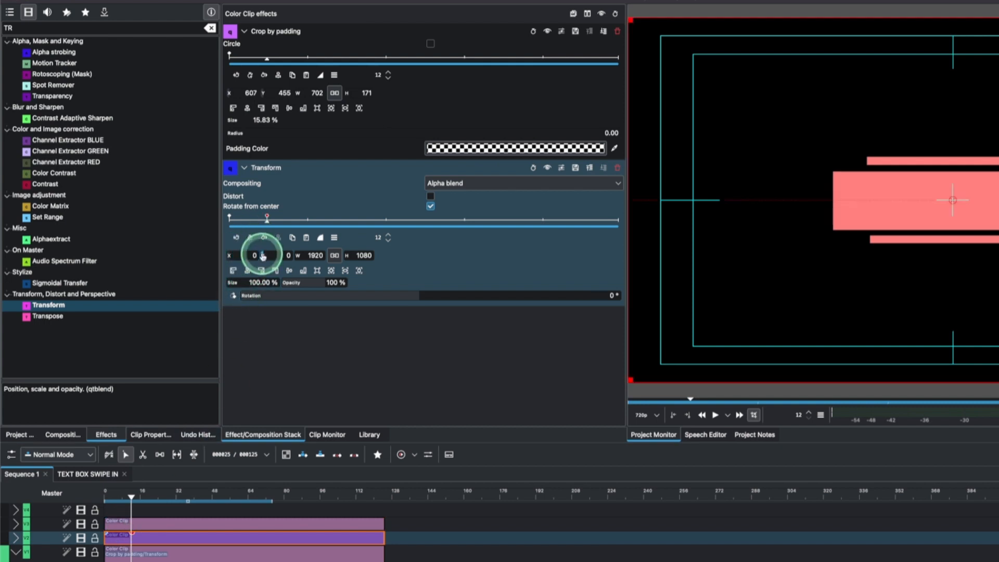
pyautogui.press('Return')
pyautogui.moveTo(145, 501); pyautogui.dragTo(134, 497)
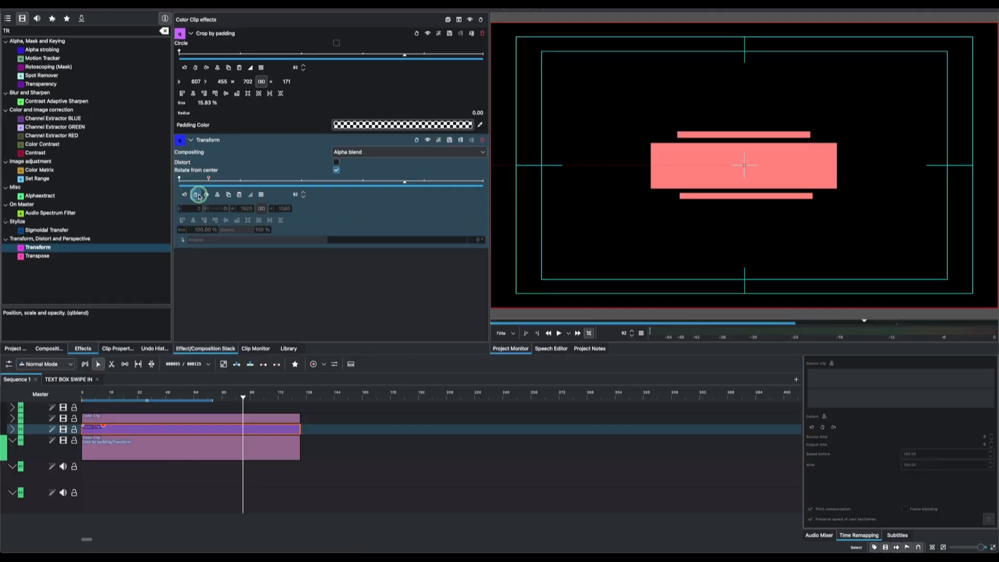
# - Add Transform keyframes on the large rectangle's clip at frame 92 with X 0 and at frame 104 with X 3000
pyautogui.click(264, 237)
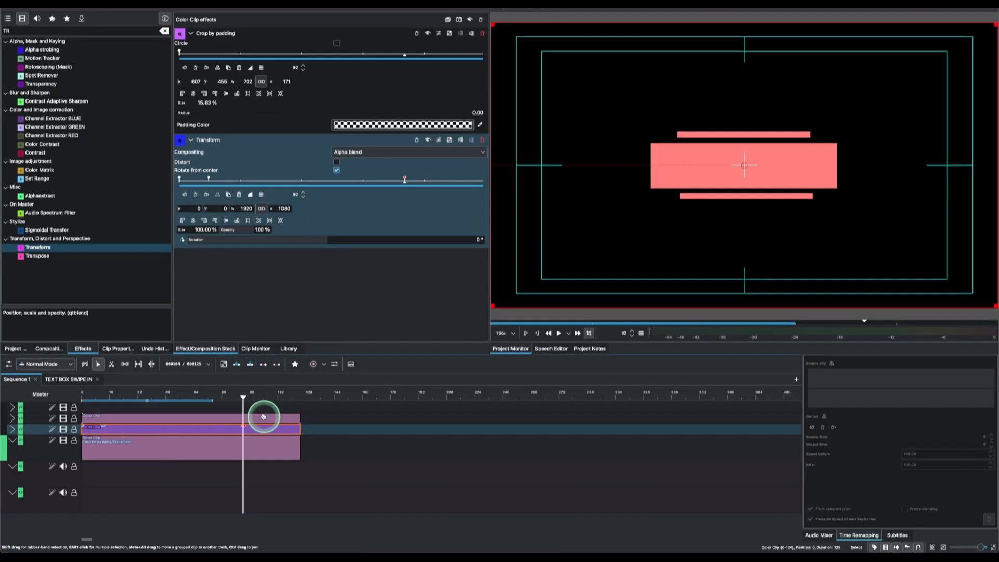
pyautogui.moveTo(244, 400); pyautogui.dragTo(249, 400)
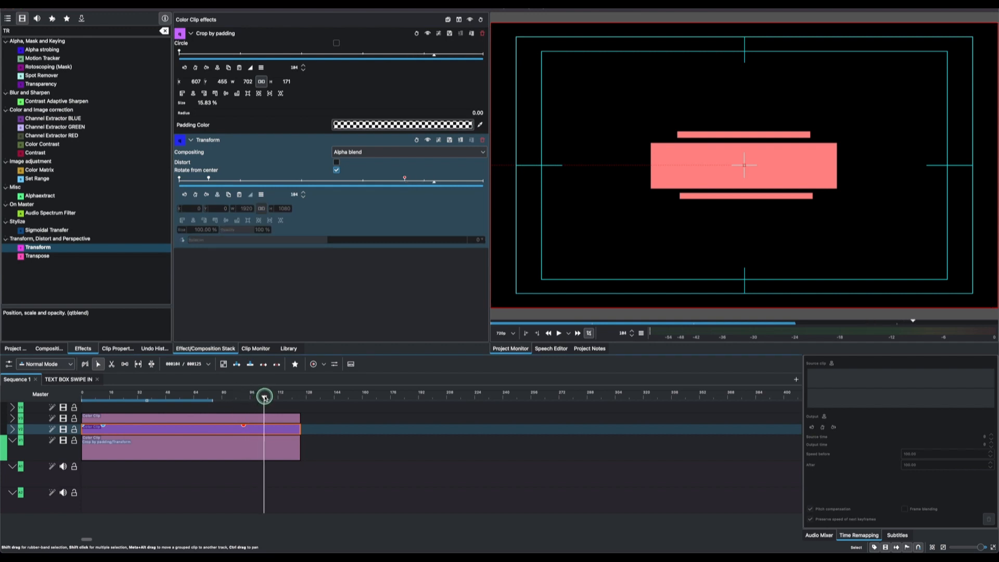
pyautogui.click(196, 194)
pyautogui.click(197, 209)
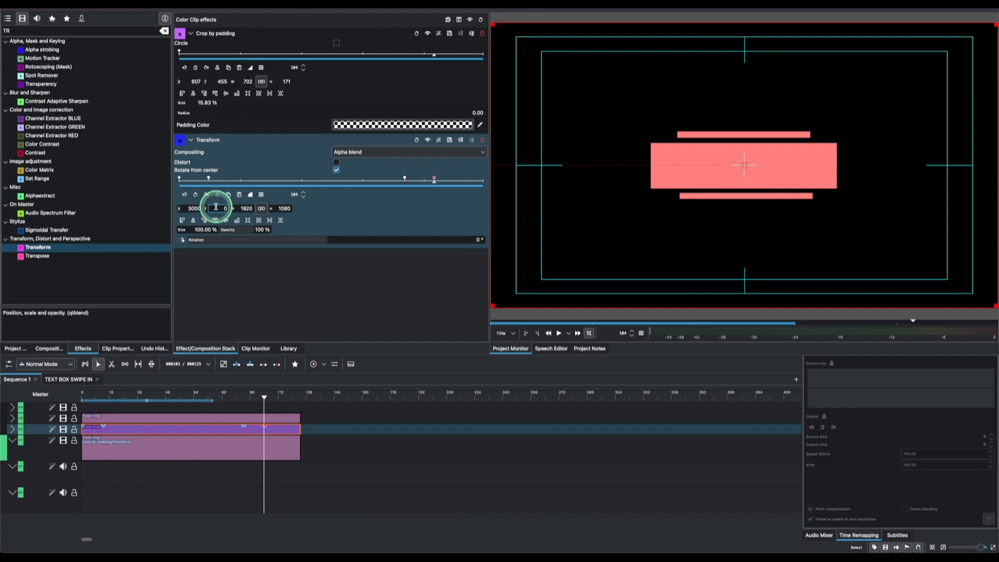
pyautogui.click(972, 169)
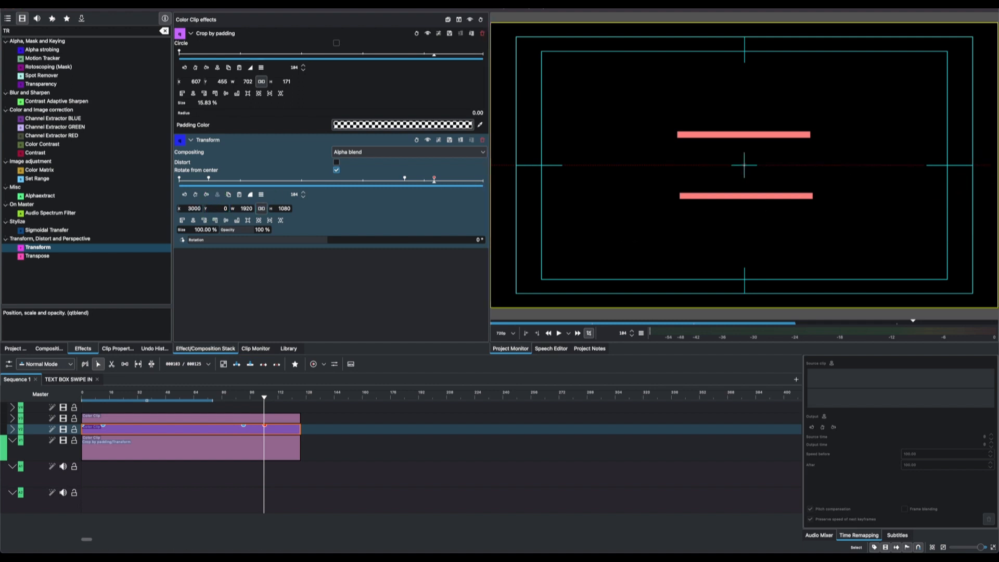
# - On the upper thin bar's clip, set the starting Transform X to 3000 and add a keyframe at frame 12 with X 0
pyautogui.moveTo(266, 399); pyautogui.dragTo(103, 416)
pyautogui.click(105, 417)
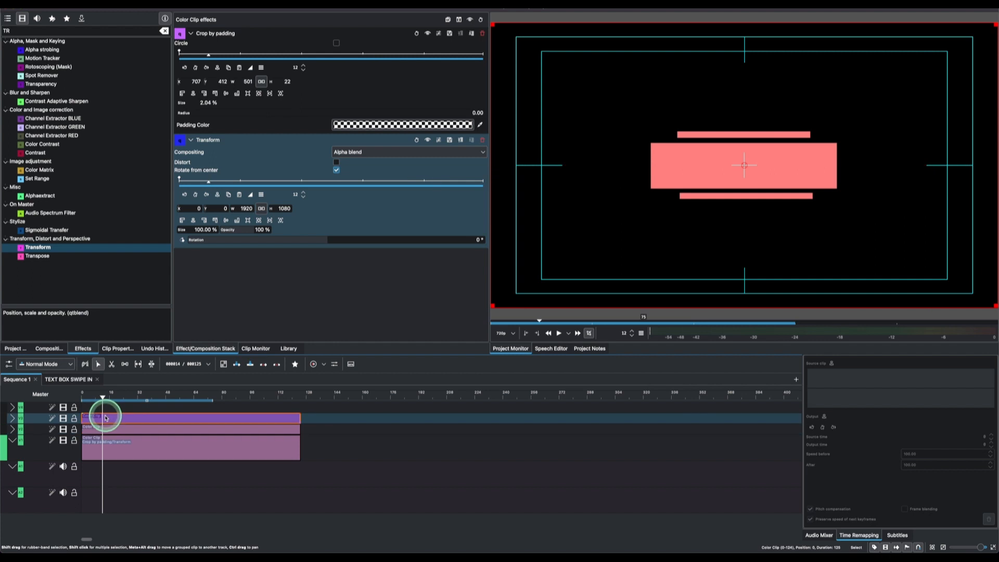
pyautogui.click(188, 209)
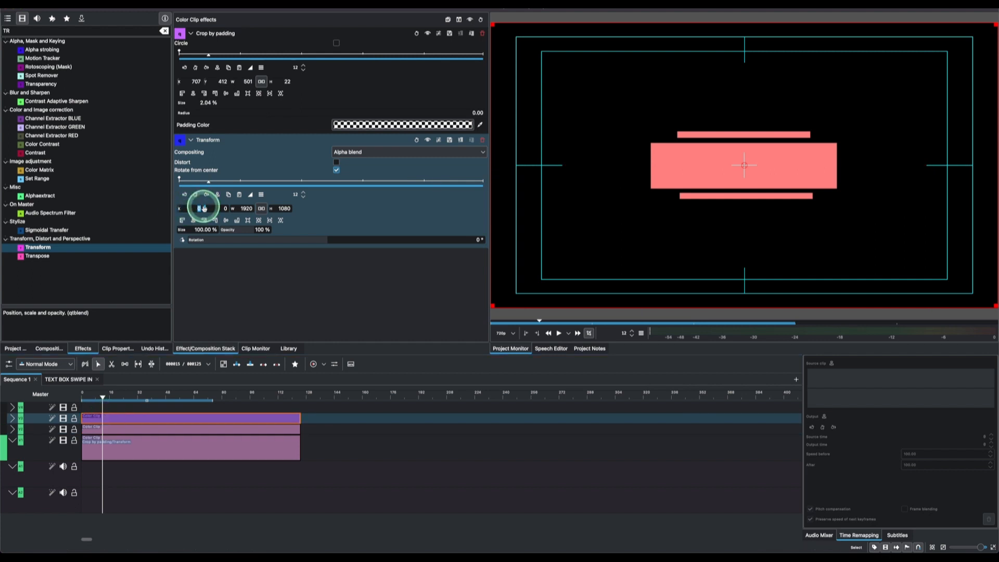
pyautogui.write('3000')
pyautogui.press('Return')
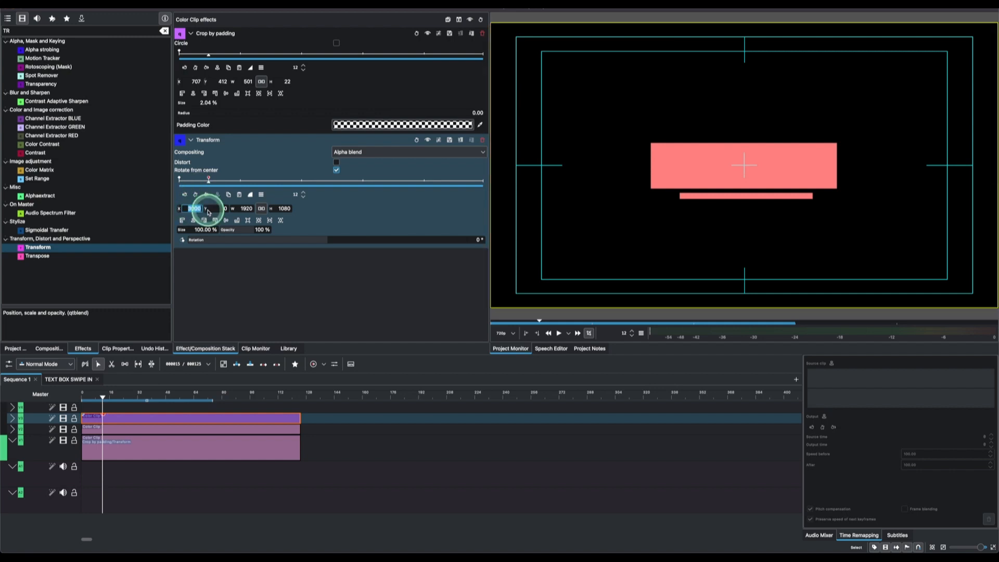
pyautogui.write('0')
pyautogui.press('Return')
# - On the lower thin bar's clip, set the starting Transform X to 3000 and add a keyframe at frame 12 with X 0
pyautogui.click(96, 446)
pyautogui.click(102, 448)
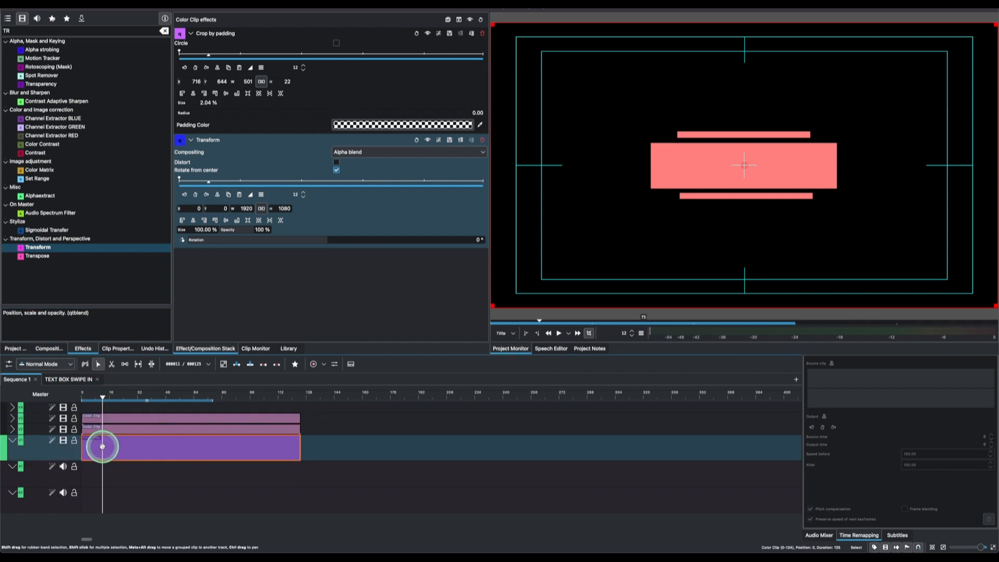
pyautogui.click(196, 209)
pyautogui.write('3000')
pyautogui.press('Return')
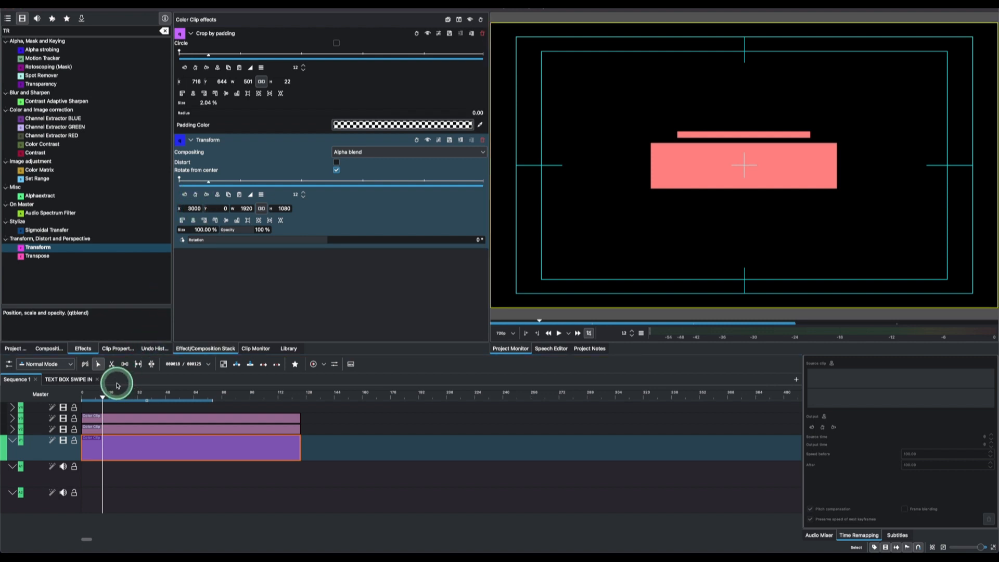
pyautogui.click(189, 209)
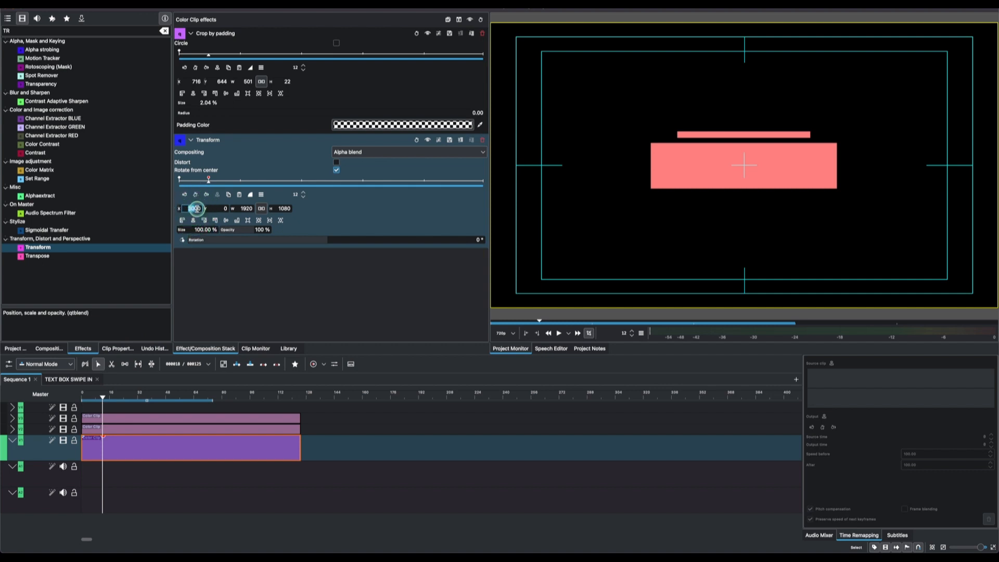
pyautogui.write('0')
pyautogui.press('Return')
# - Add a Transform keyframe with X 0 at frame 92 on both thin bars' clips
pyautogui.click(160, 427)
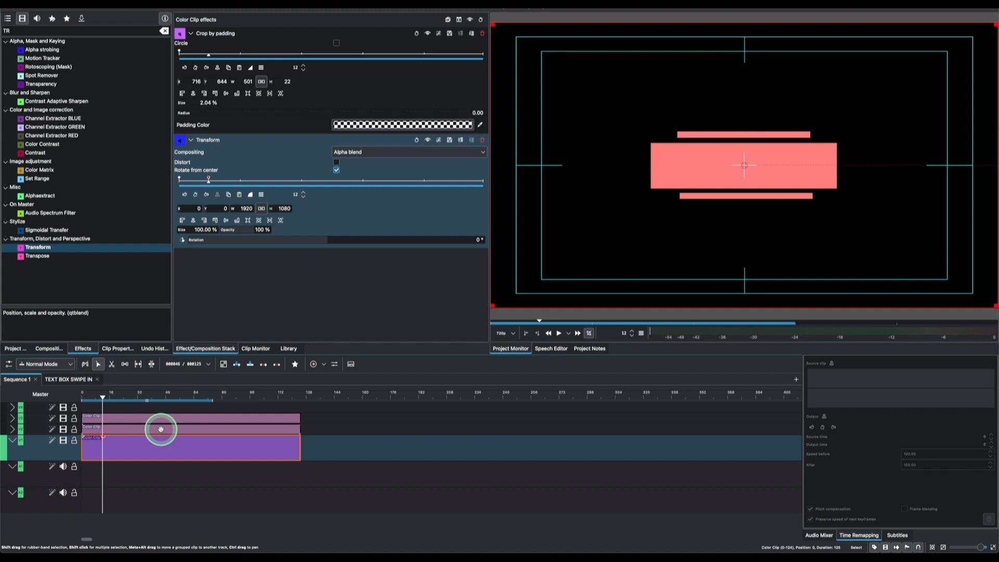
pyautogui.moveTo(116, 398); pyautogui.dragTo(234, 413)
pyautogui.click(404, 179)
pyautogui.click(243, 413)
pyautogui.click(246, 417)
pyautogui.click(195, 195)
pyautogui.click(243, 447)
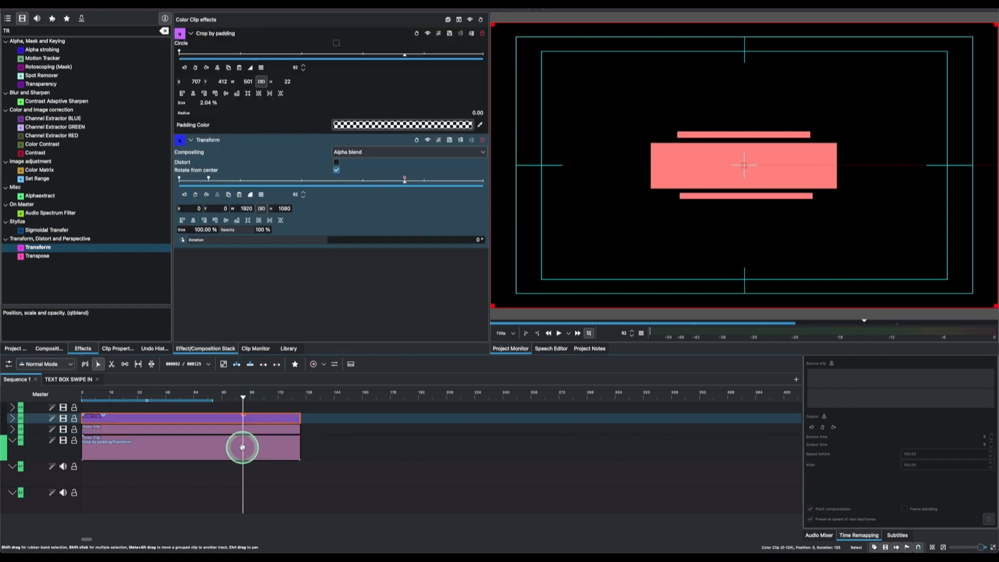
pyautogui.click(208, 218)
# - Go to the large rectangle's exit keyframe at frame 104 and add a matching keyframe with X -3000 on the upper thin bar's clip
pyautogui.click(247, 417)
pyautogui.click(248, 428)
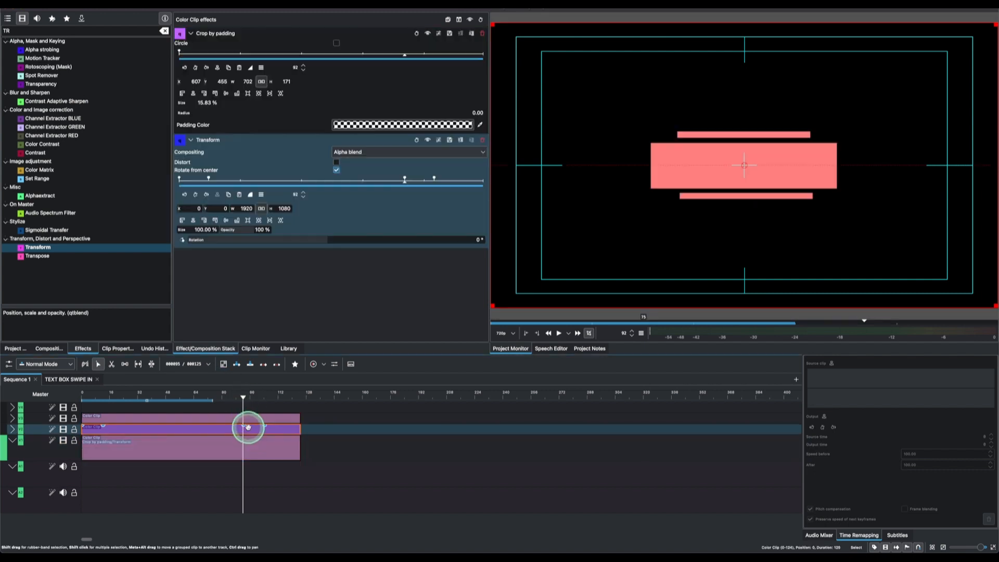
pyautogui.click(435, 179)
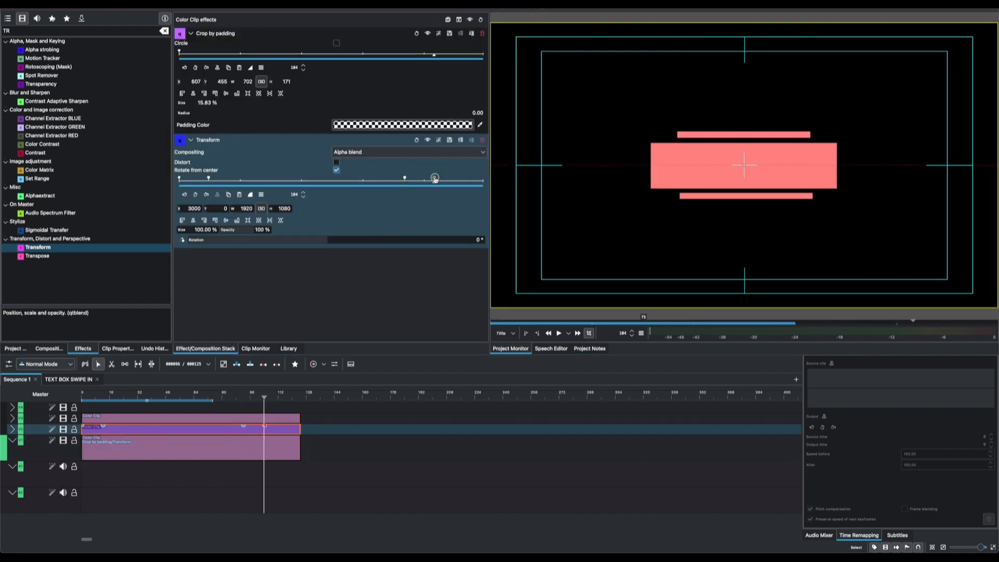
pyautogui.click(272, 417)
pyautogui.click(186, 208)
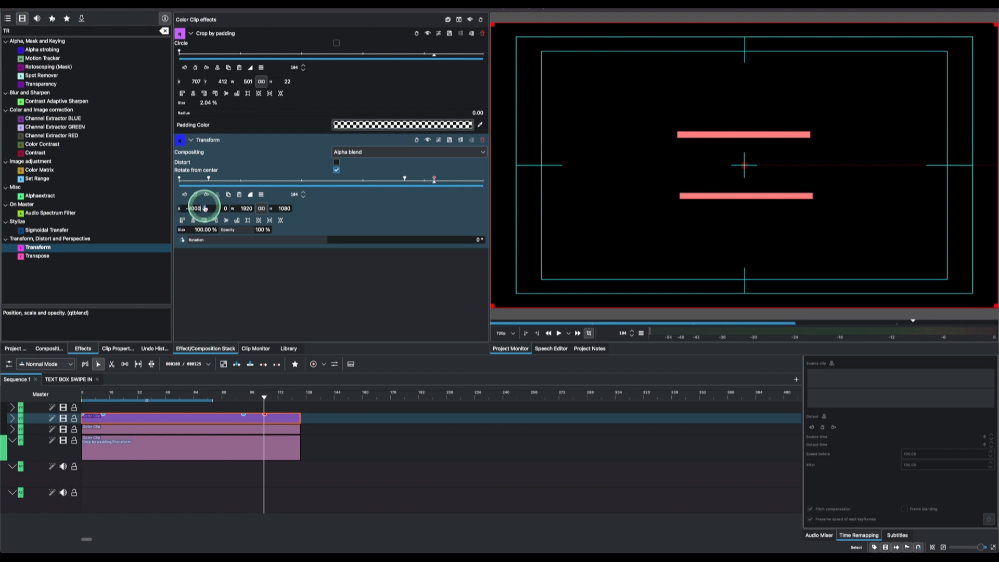
pyautogui.write('-3000')
pyautogui.press('Return')
pyautogui.click(239, 413)
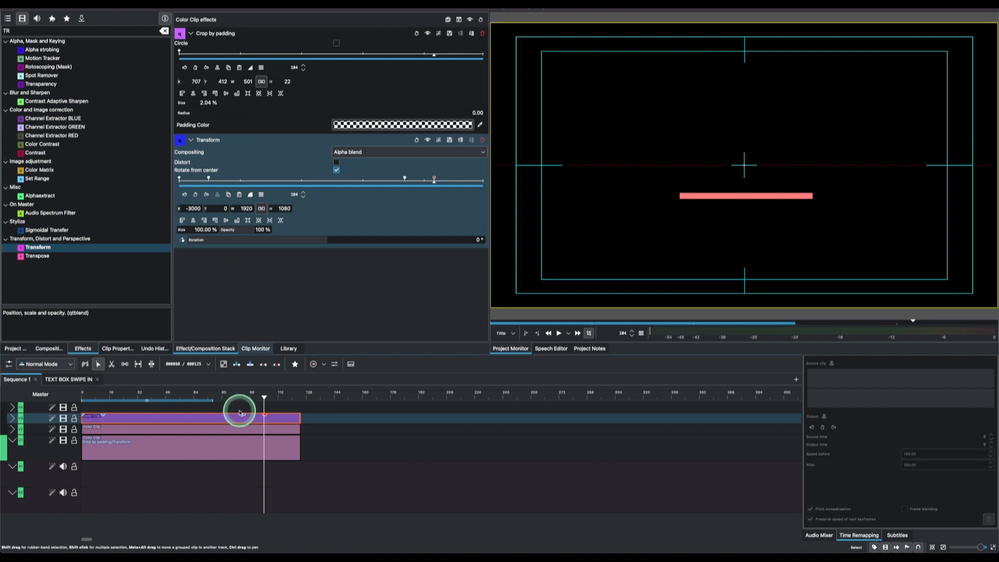
# - Add a Transform keyframe with X -3000 at frame 104 on the lower thin bar's clip
pyautogui.click(259, 448)
pyautogui.click(197, 194)
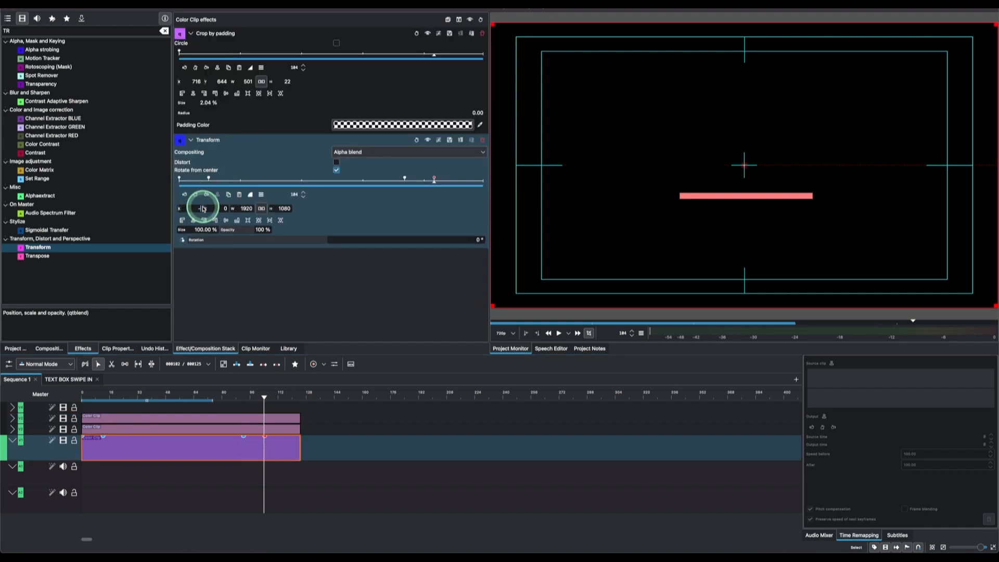
pyautogui.press('Return')
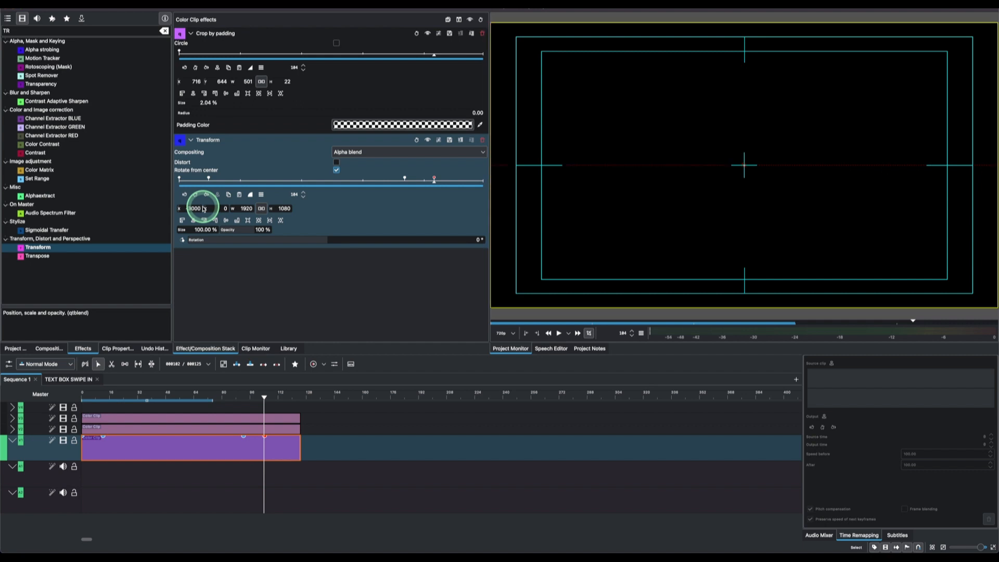
# - Change the interpolation of the large rectangle's Transform keyframes from Smooth to Linear
pyautogui.click(251, 418)
pyautogui.moveTo(264, 398); pyautogui.dragTo(73, 428)
pyautogui.click(217, 431)
pyautogui.click(750, 183)
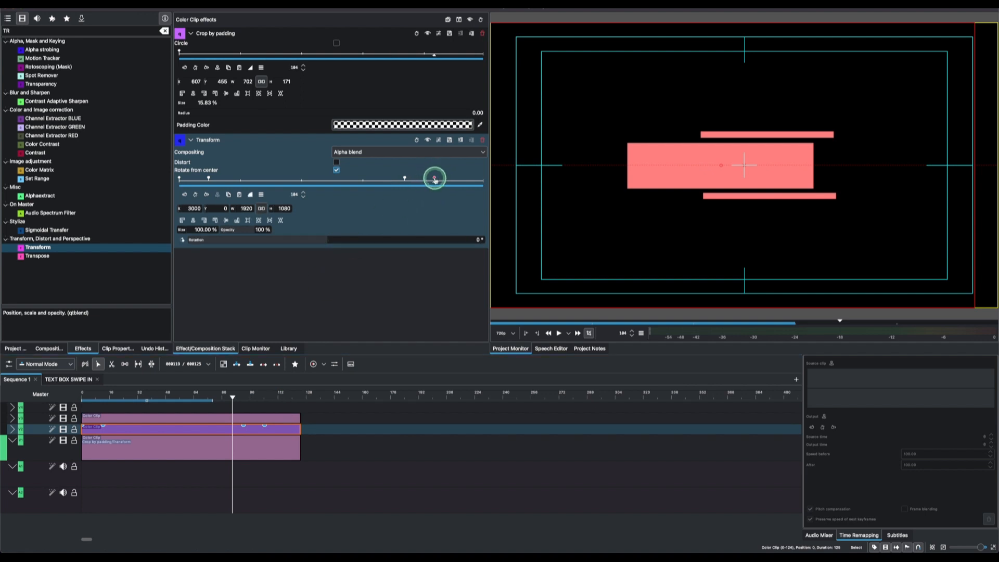
pyautogui.click(434, 179)
pyautogui.click(251, 195)
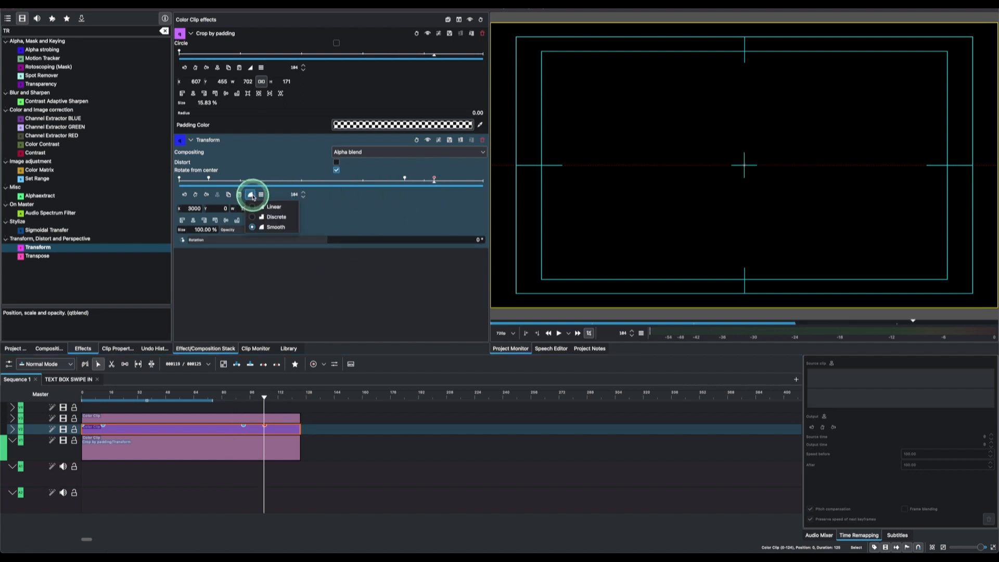
pyautogui.click(268, 213)
pyautogui.click(405, 178)
# - Play back the swipe animation from the start, scrub through it and return to frame 0
pyautogui.moveTo(282, 397); pyautogui.dragTo(31, 432)
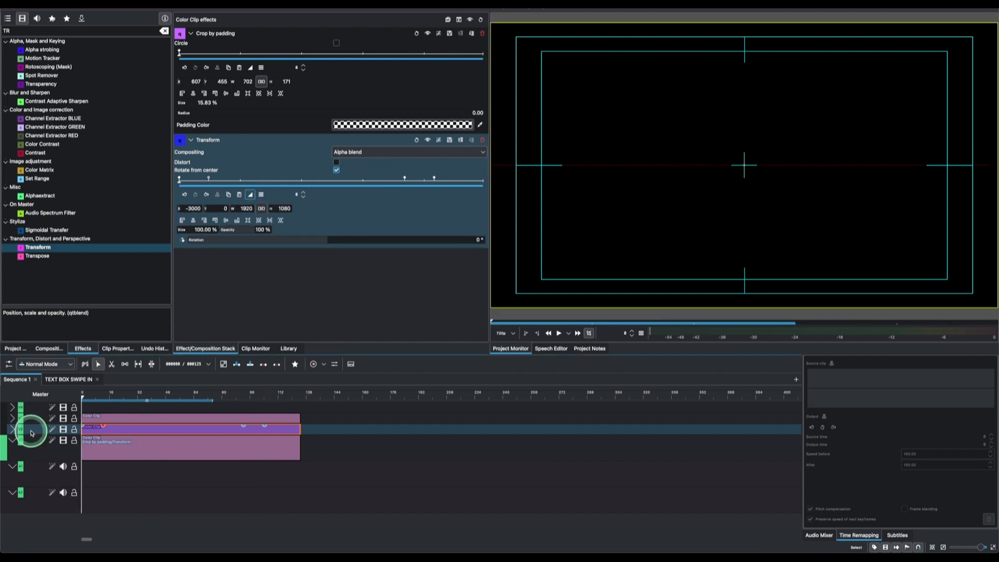
pyautogui.press('space')
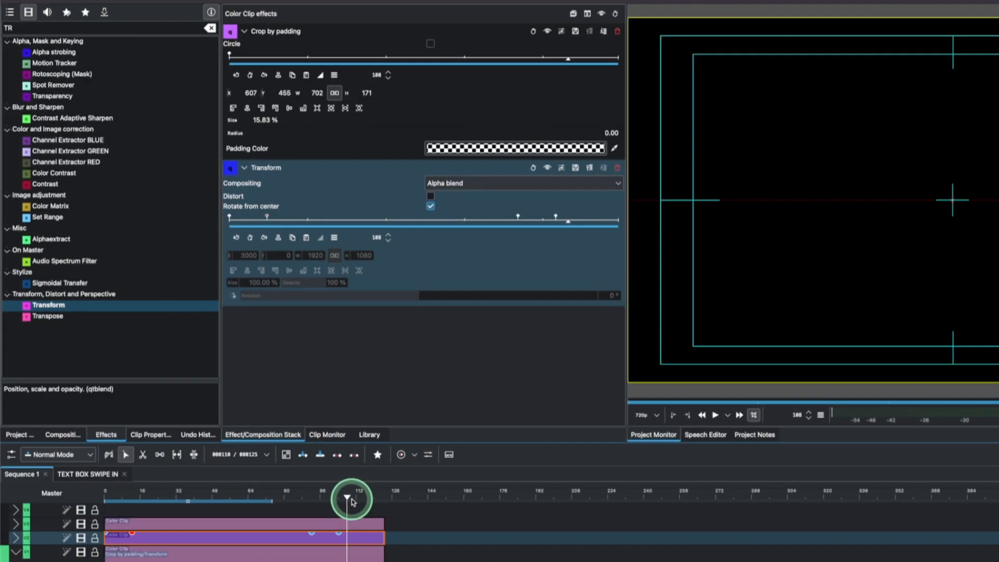
pyautogui.moveTo(345, 490); pyautogui.dragTo(252, 490)
pyautogui.click(132, 536)
pyautogui.press('Home')
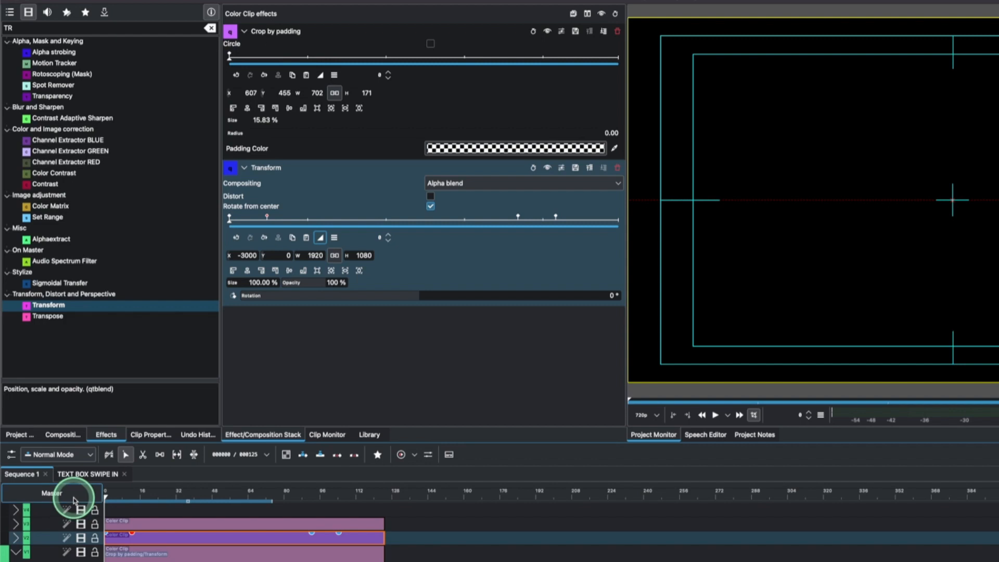
# - Create a title clip reading "SAMPLE TEXT" and place it at frame 0 on the track above the three colour clips
pyautogui.click(20, 435)
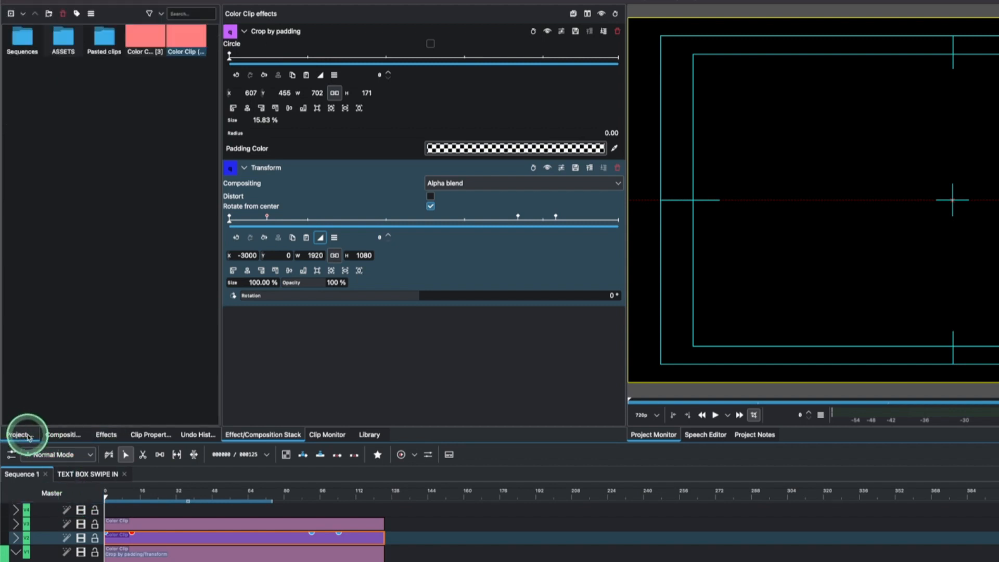
pyautogui.rightClick(96, 130)
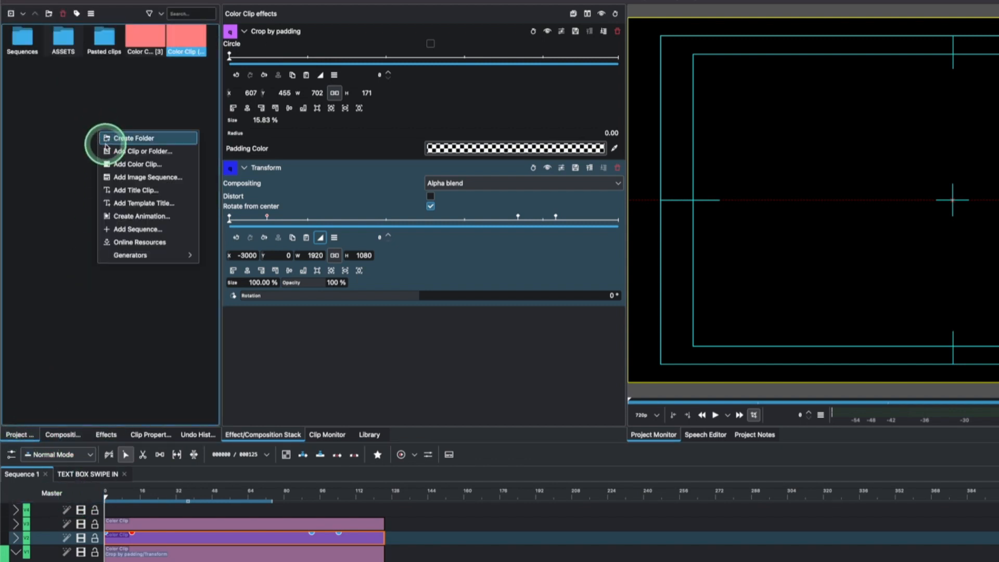
pyautogui.click(123, 190)
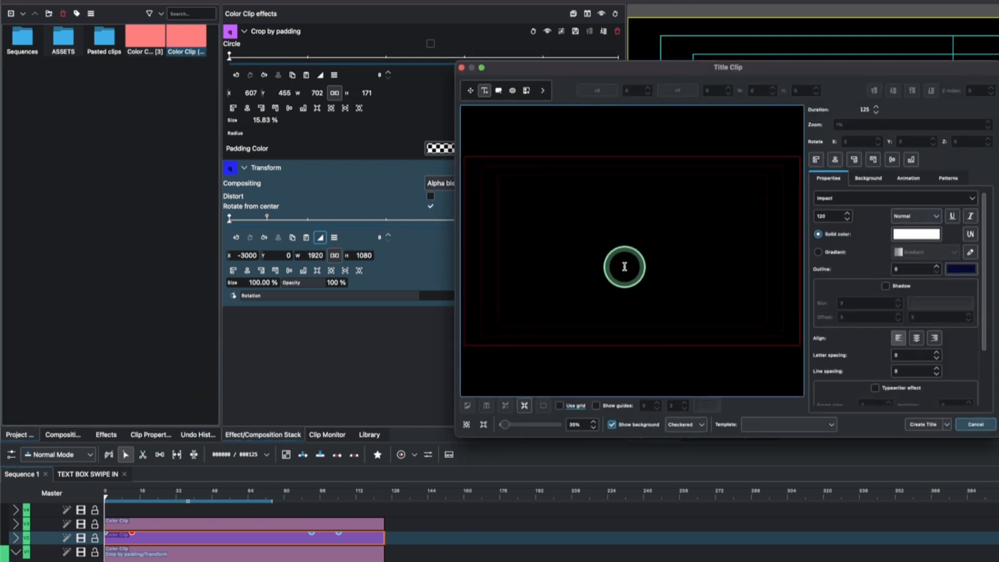
pyautogui.click(624, 266)
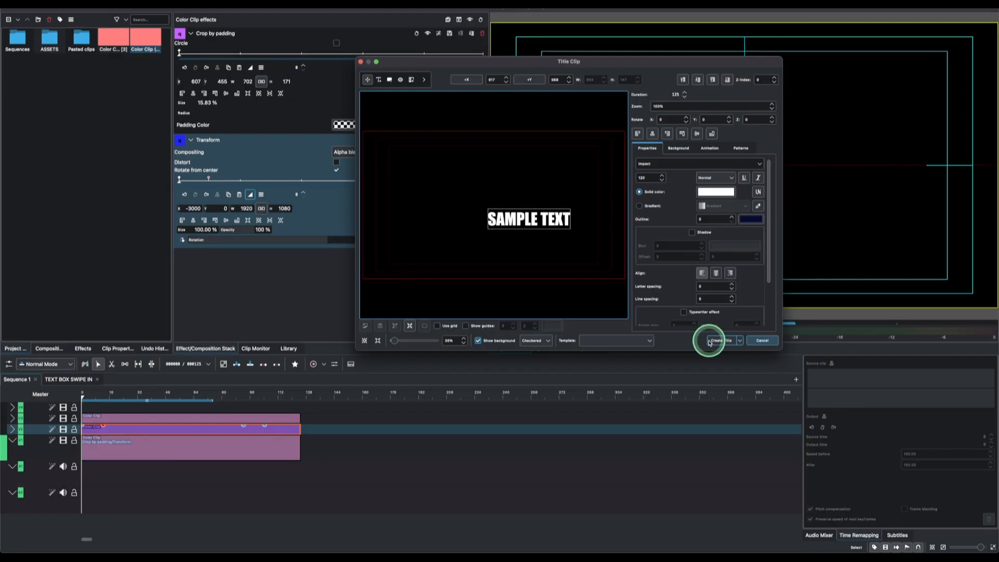
pyautogui.click(923, 424)
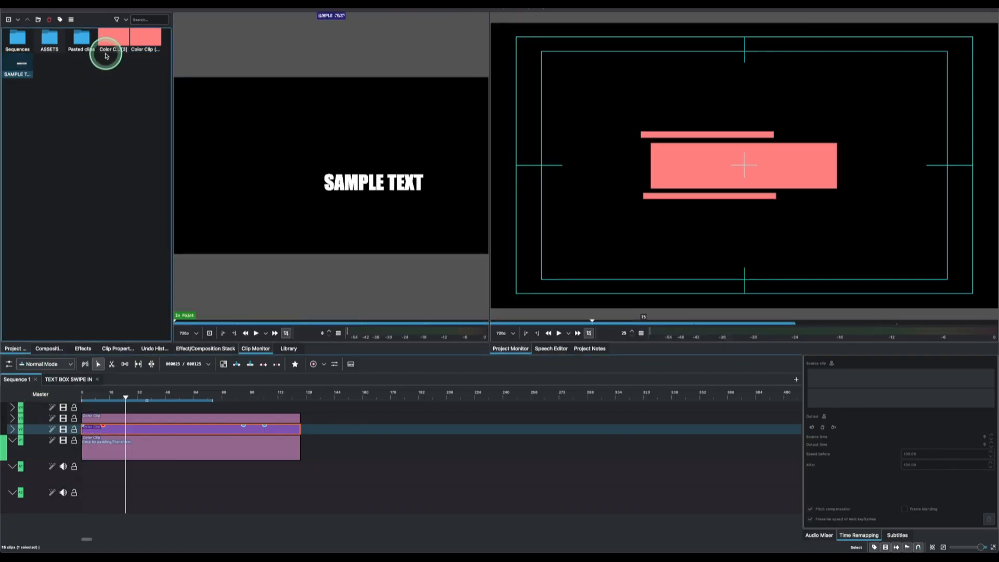
pyautogui.moveTo(20, 63); pyautogui.dragTo(130, 404)
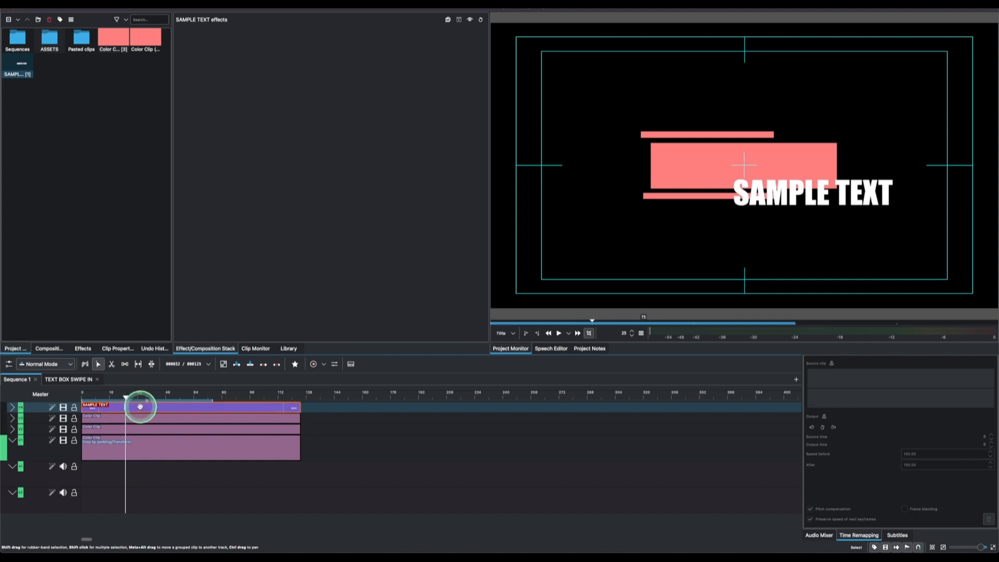
# - Reopen the SAMPLE TEXT title for editing and move its text onto the middle of the large rectangle
pyautogui.doubleClick(144, 406)
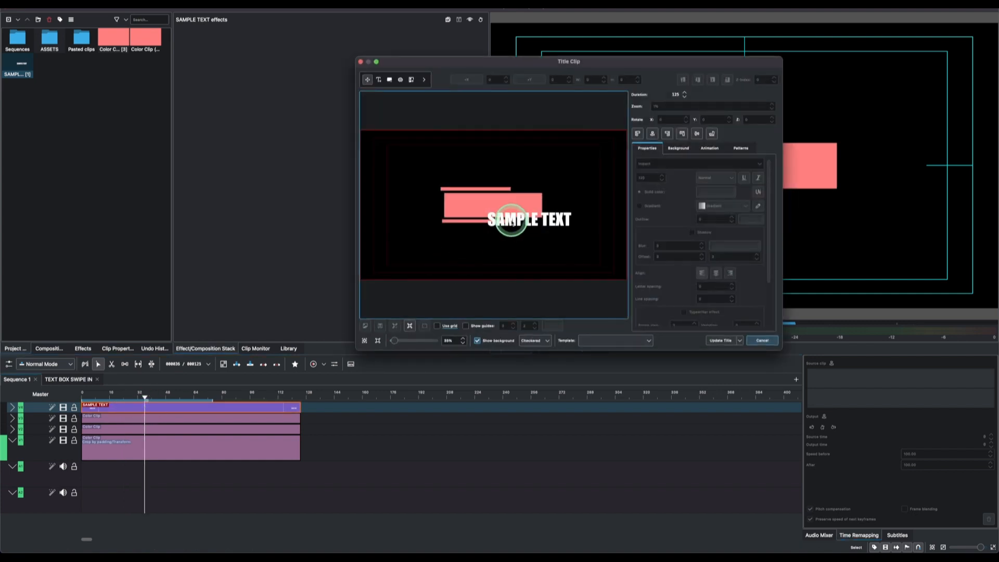
pyautogui.click(507, 213)
pyautogui.moveTo(505, 210); pyautogui.dragTo(480, 206)
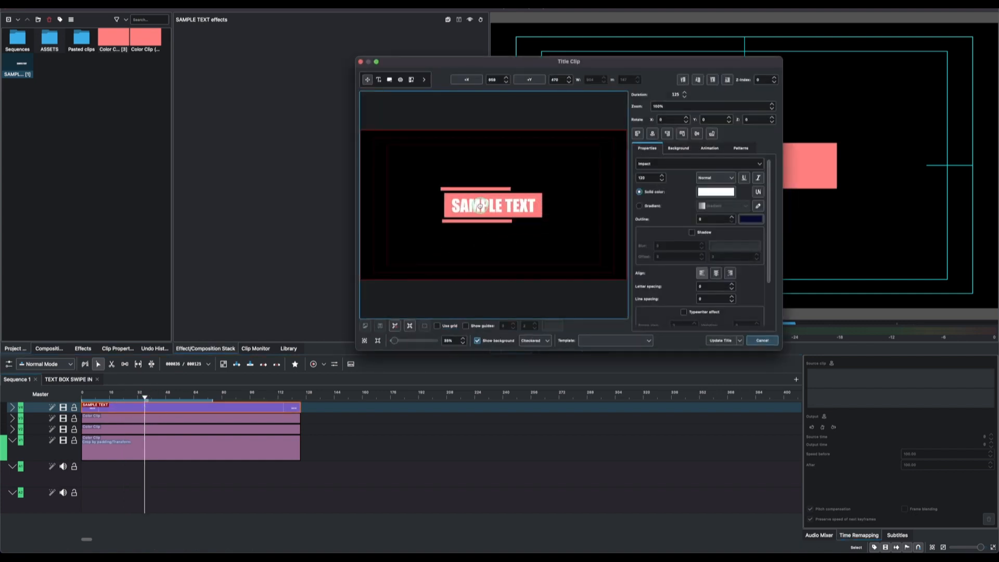
# - Give the title text a white to yellow-green gradient fill and an offset shadow, and update the title
pyautogui.click(639, 207)
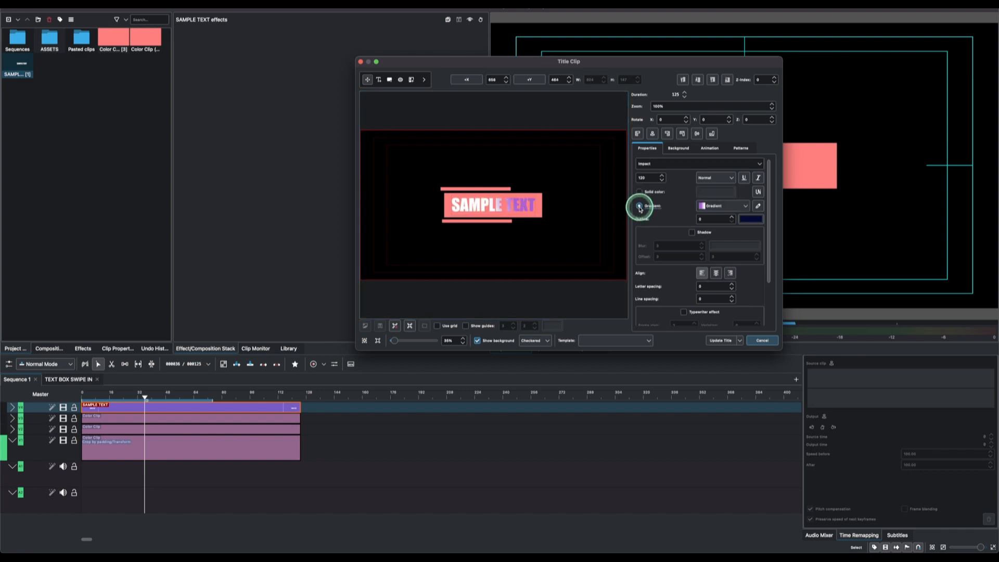
pyautogui.click(691, 232)
pyautogui.click(717, 258)
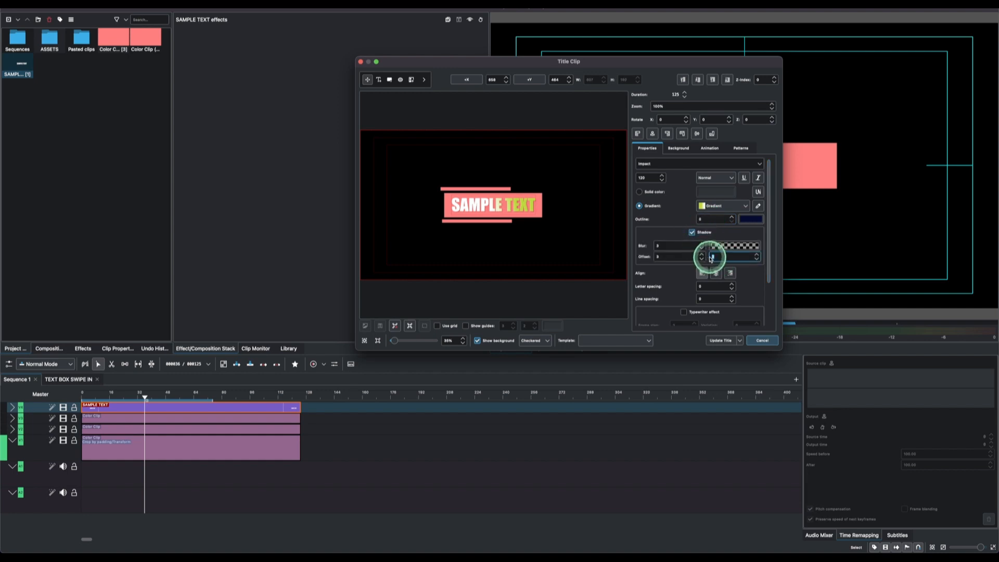
pyautogui.click(721, 340)
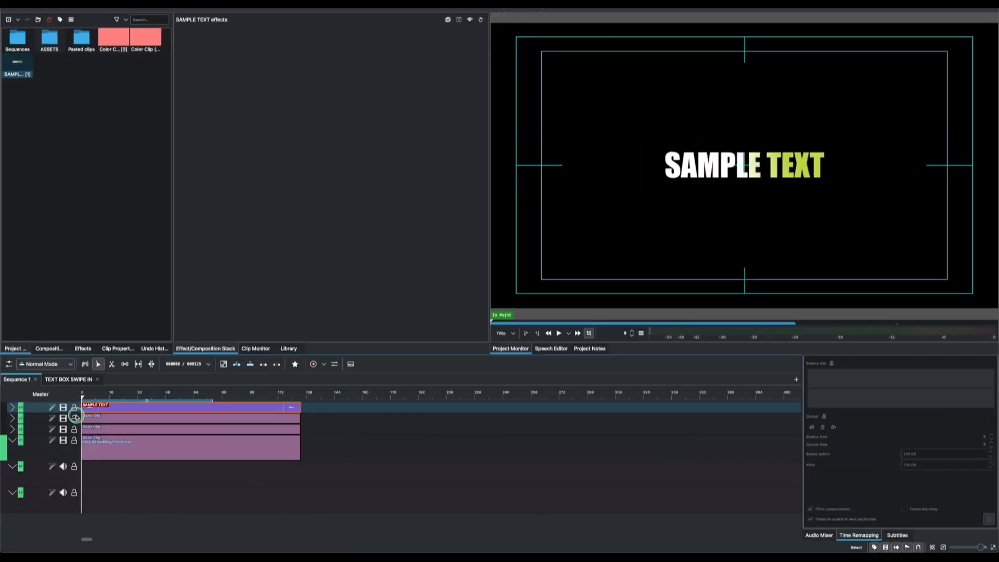
# - Move the playhead to frame 17 and apply the Transform effect to the SAMPLE TEXT title clip
pyautogui.moveTo(76, 418); pyautogui.dragTo(111, 398)
pyautogui.click(107, 419)
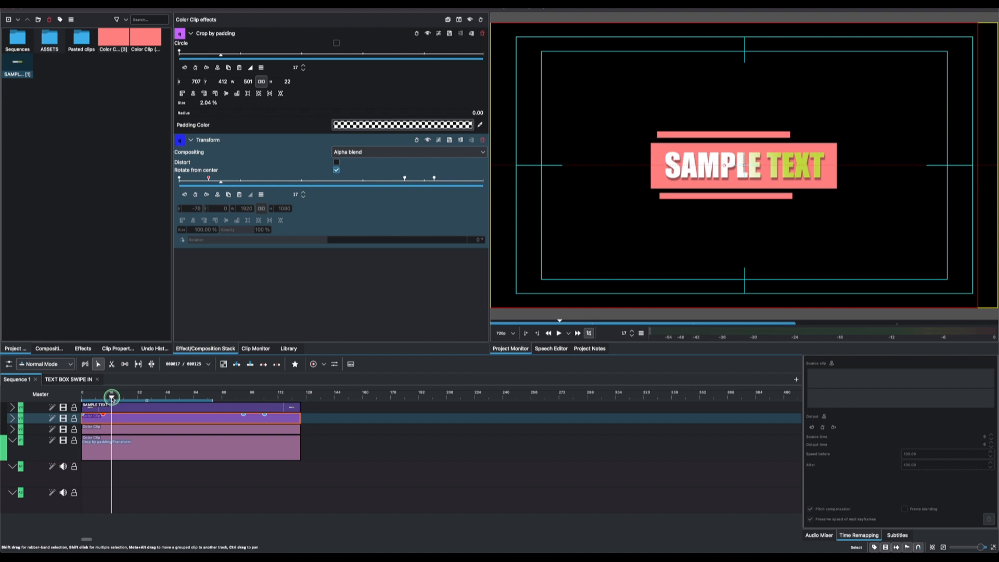
pyautogui.click(133, 404)
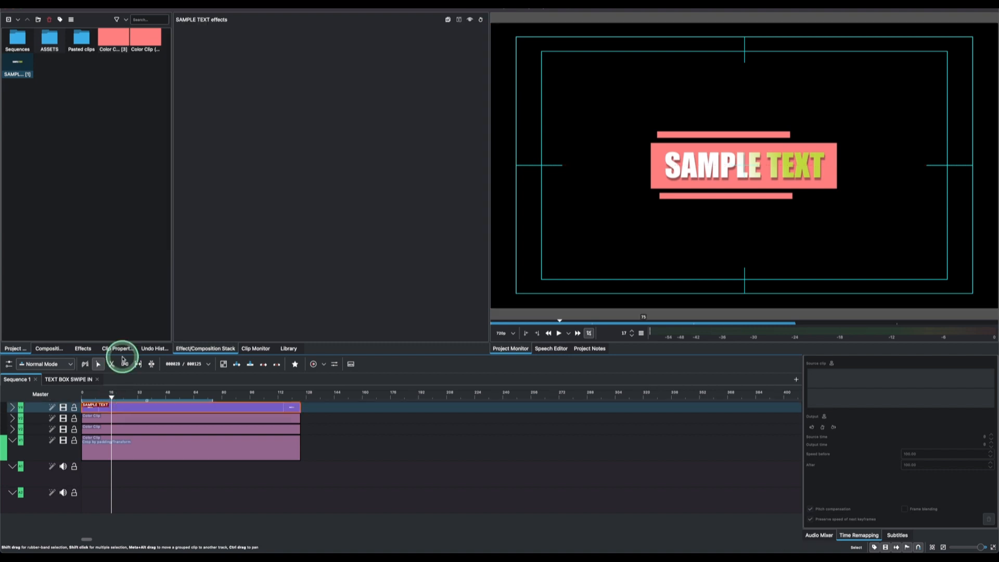
pyautogui.click(81, 348)
pyautogui.click(33, 247)
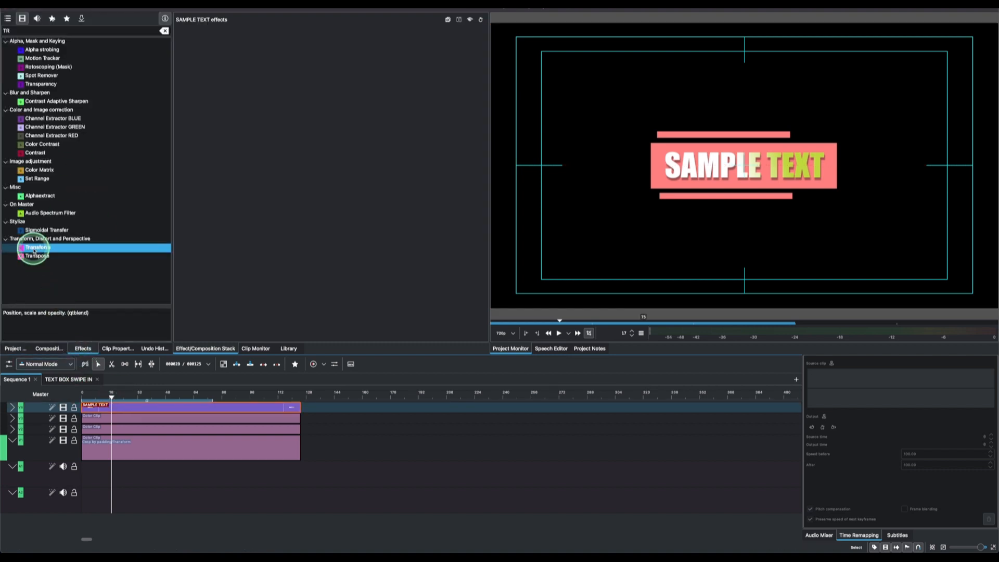
pyautogui.moveTo(110, 404); pyautogui.dragTo(111, 405)
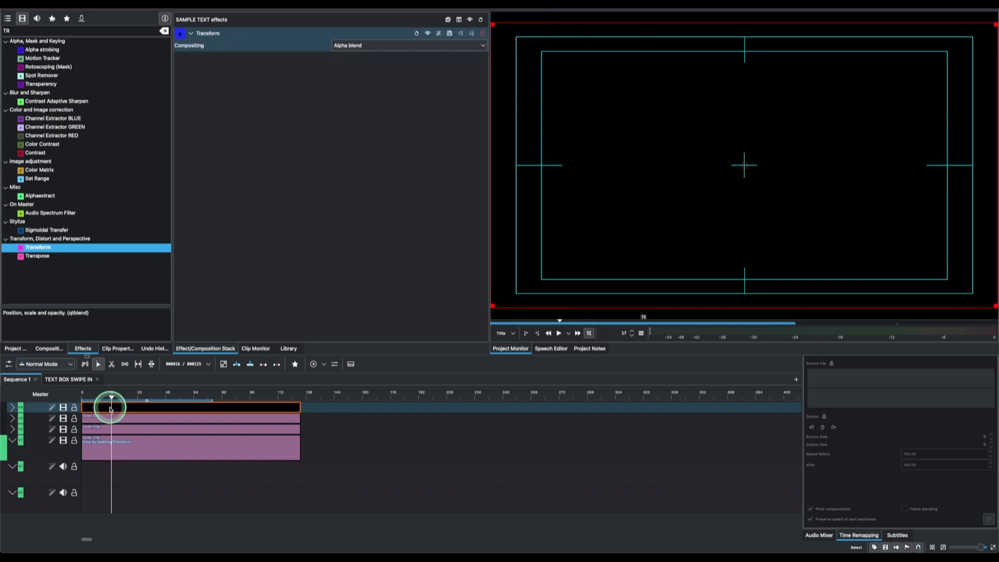
# - Set the title's starting Transform X to -3000, and add a keyframe at frame 17 with X set to 0
pyautogui.click(200, 102)
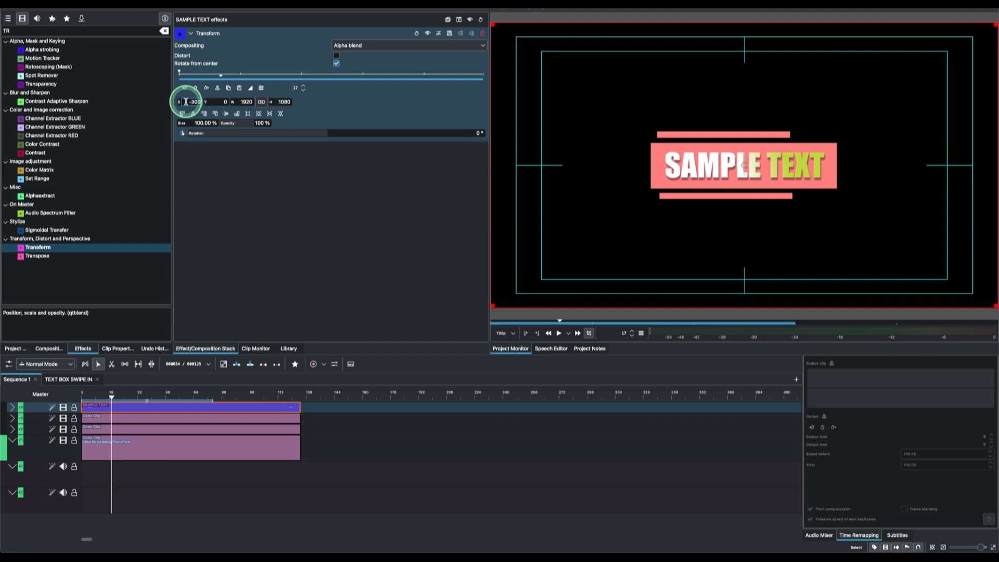
pyautogui.press('Return')
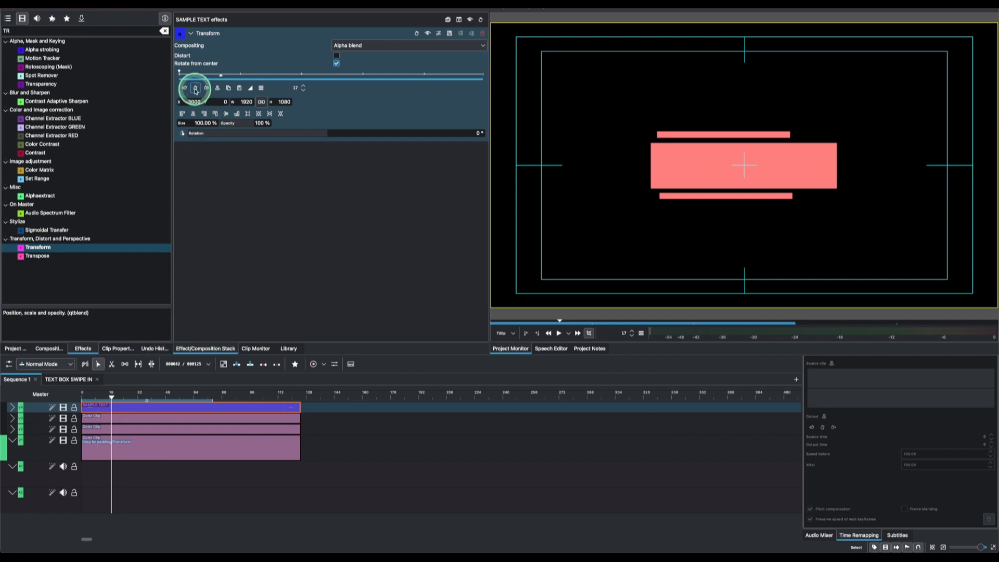
pyautogui.click(218, 86)
pyautogui.click(184, 101)
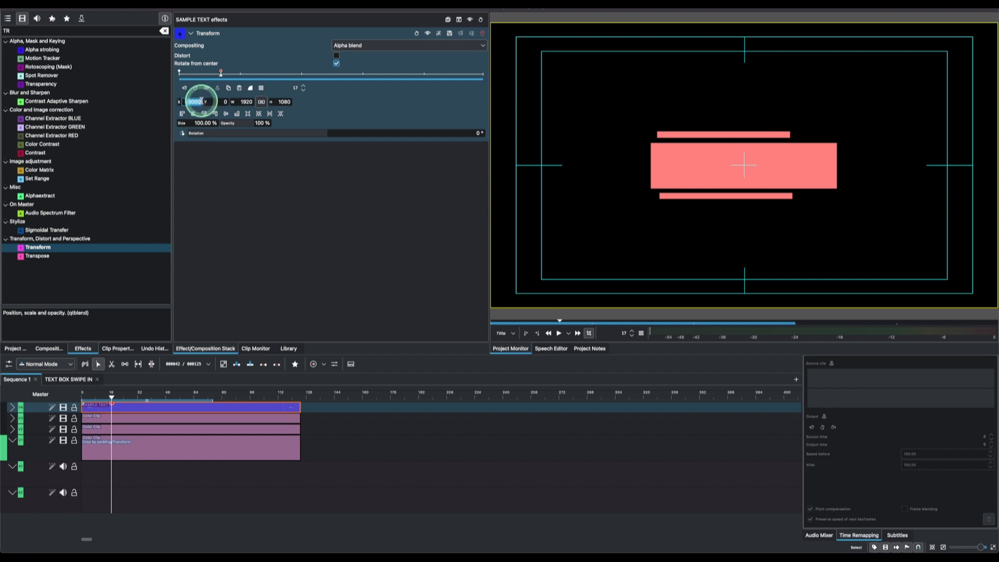
pyautogui.write('0')
pyautogui.press('Return')
# - Check the exit keyframe timing of the colour clip below the title, and add a title Transform keyframe at frame 86
pyautogui.moveTo(112, 398); pyautogui.dragTo(148, 400)
pyautogui.click(253, 420)
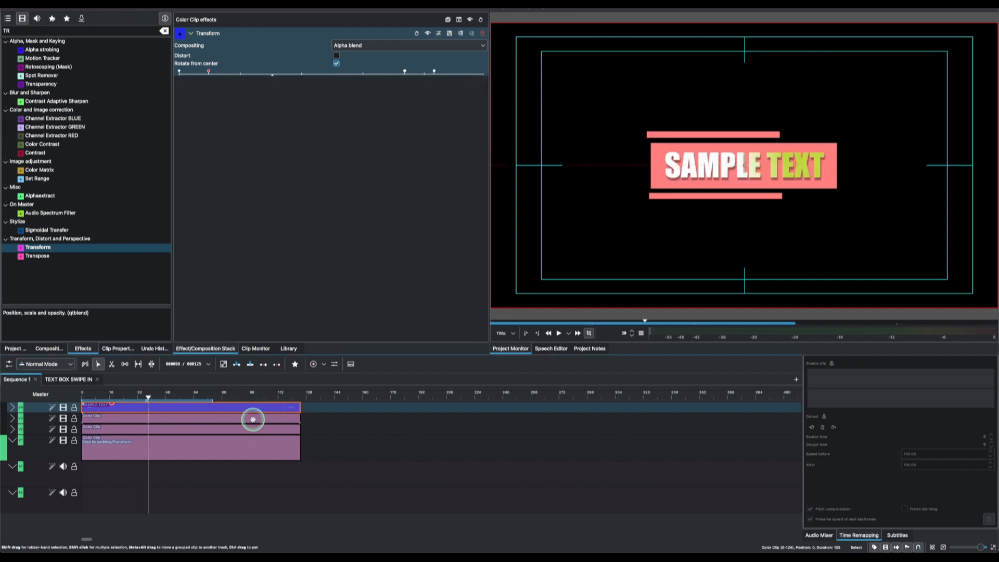
pyautogui.click(173, 400)
pyautogui.click(404, 177)
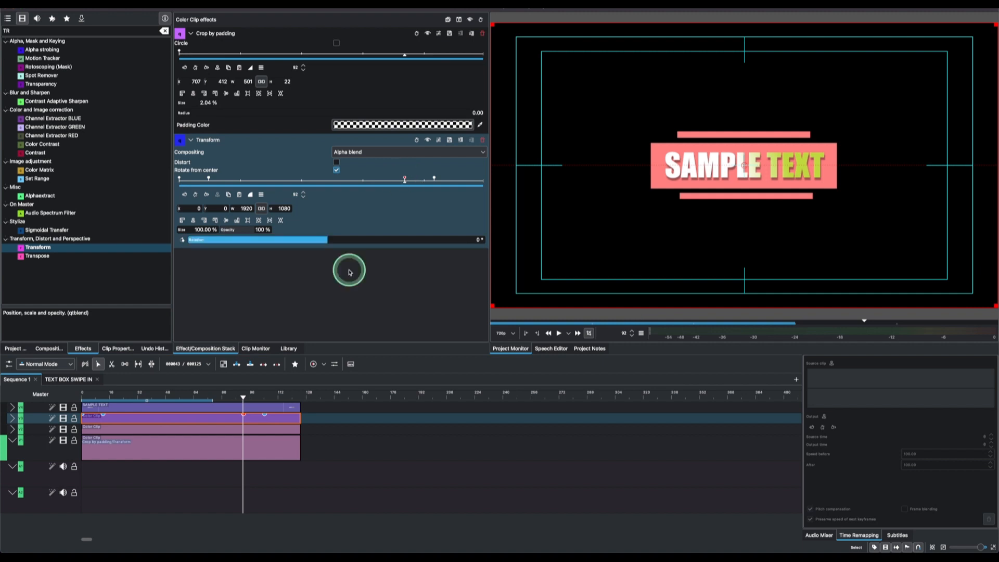
pyautogui.click(235, 398)
pyautogui.moveTo(235, 398); pyautogui.dragTo(232, 398)
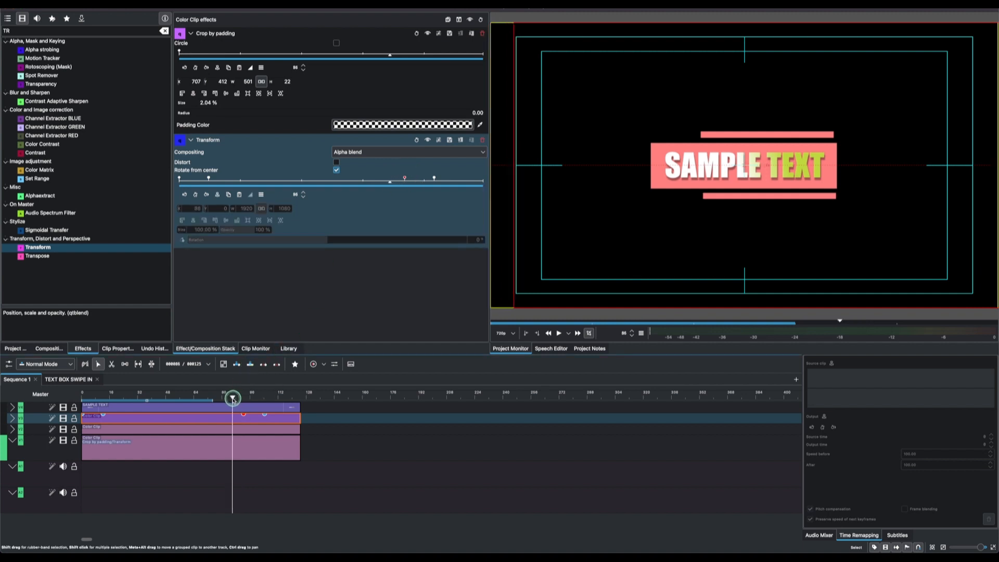
pyautogui.click(236, 405)
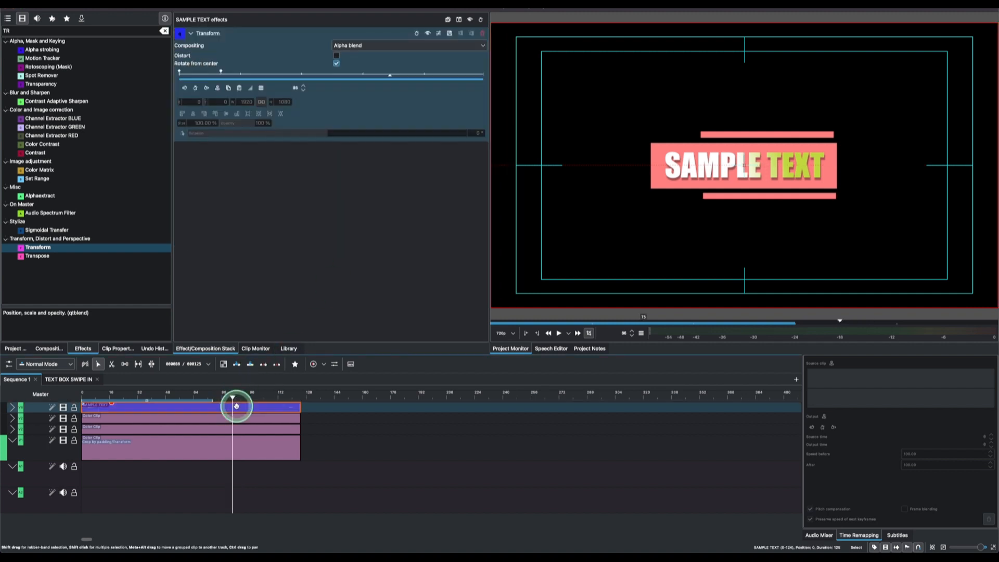
pyautogui.click(195, 89)
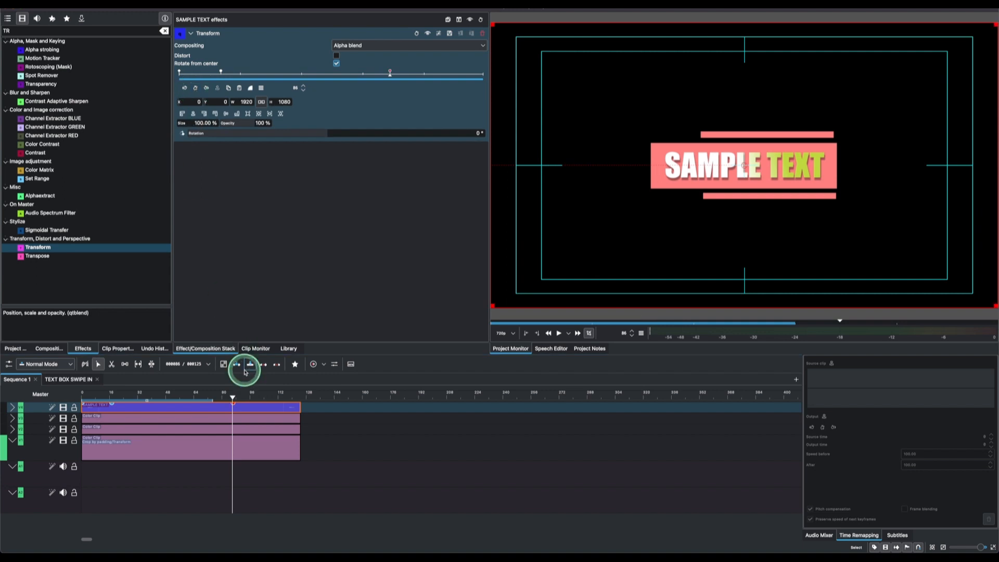
# - Go to the colour clip's keyframe at frame 92, and add a Transform keyframe there on the title with X 3000
pyautogui.click(245, 418)
pyautogui.click(234, 399)
pyautogui.click(405, 178)
pyautogui.click(405, 178)
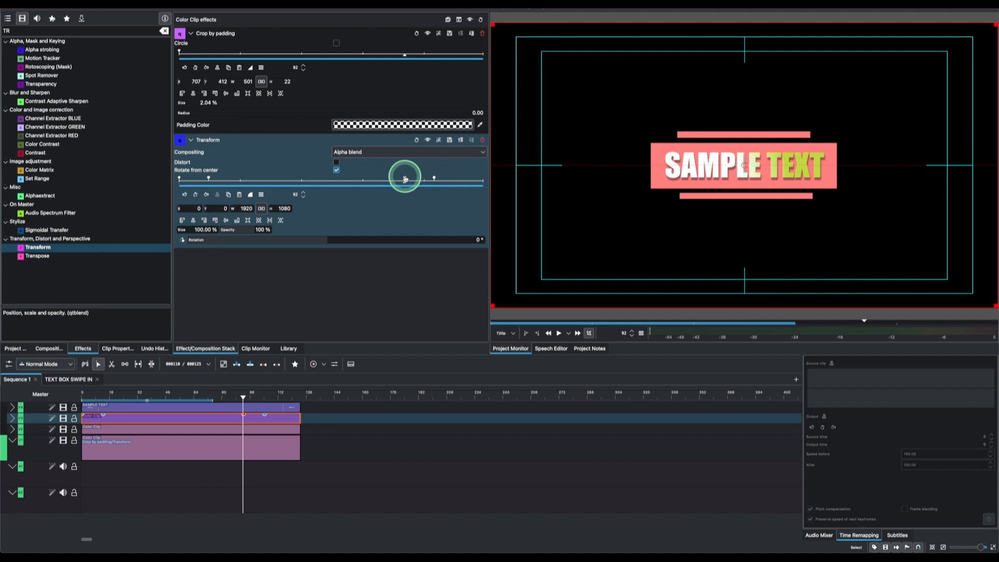
pyautogui.click(245, 407)
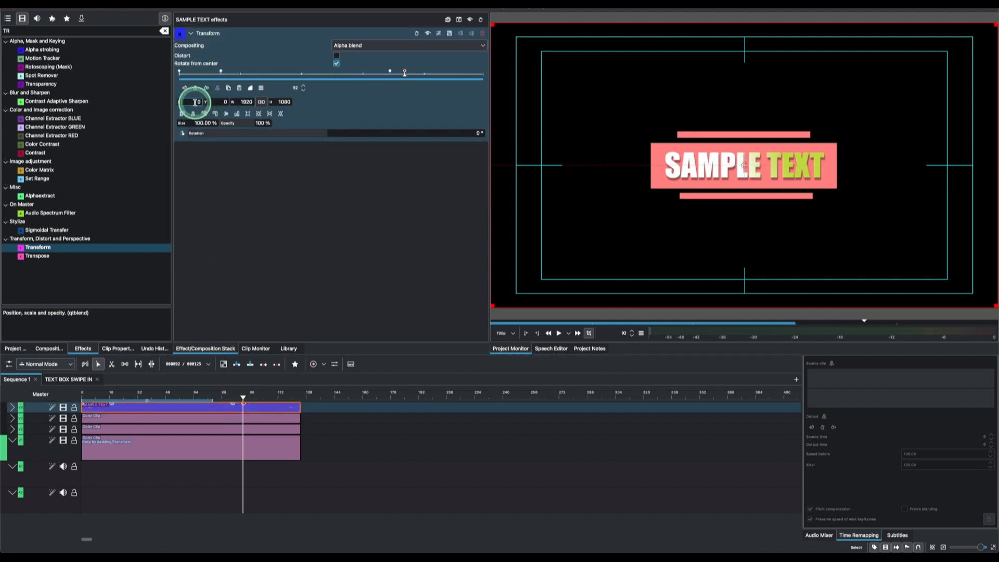
pyautogui.click(202, 134)
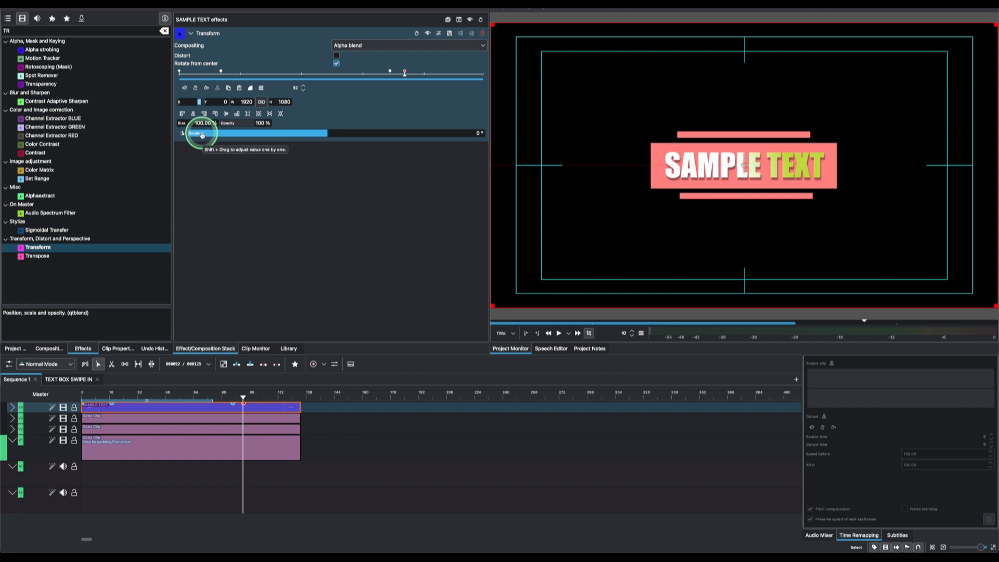
# - Play back the title's swipe animation from the start and scrub through its entry and exit keyframes
pyautogui.moveTo(243, 397); pyautogui.dragTo(62, 407)
pyautogui.press('space')
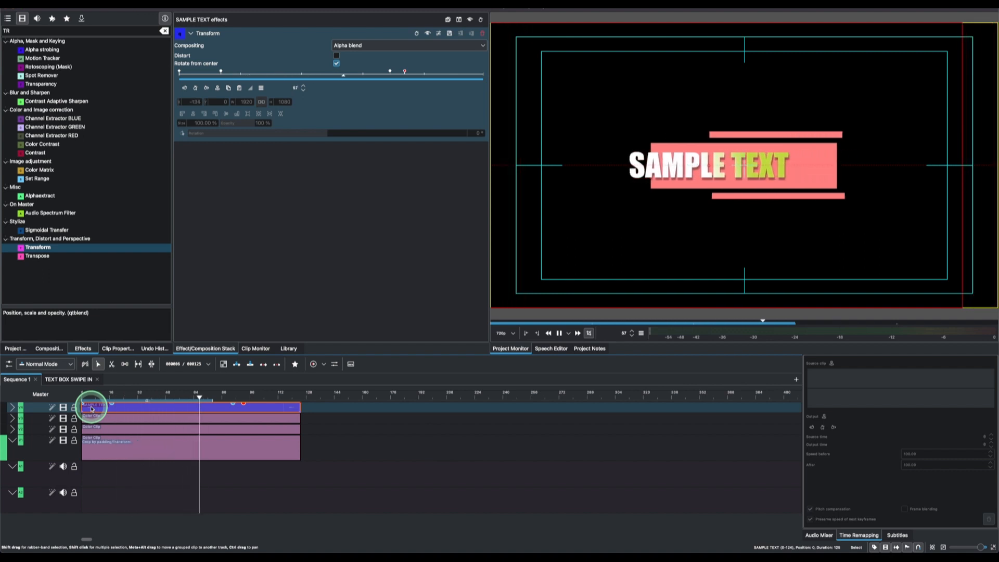
pyautogui.press('space')
pyautogui.moveTo(275, 398); pyautogui.dragTo(270, 399)
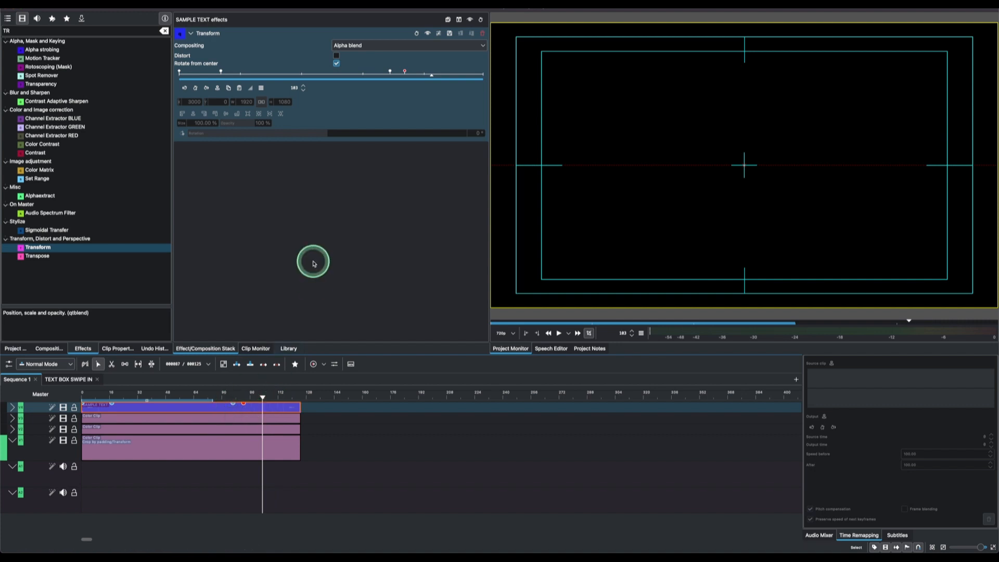
pyautogui.click(405, 73)
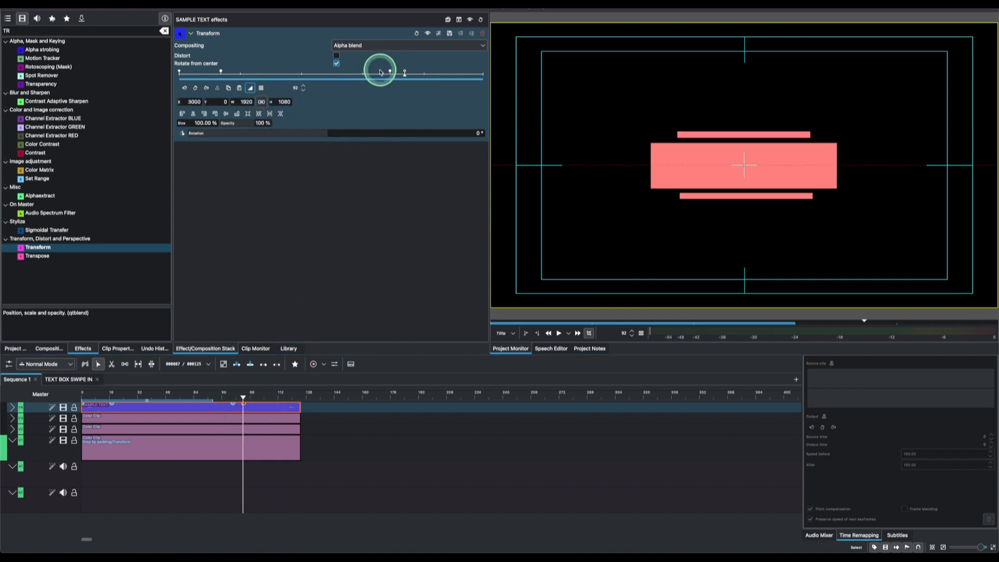
pyautogui.click(111, 402)
pyautogui.moveTo(101, 399); pyautogui.dragTo(66, 417)
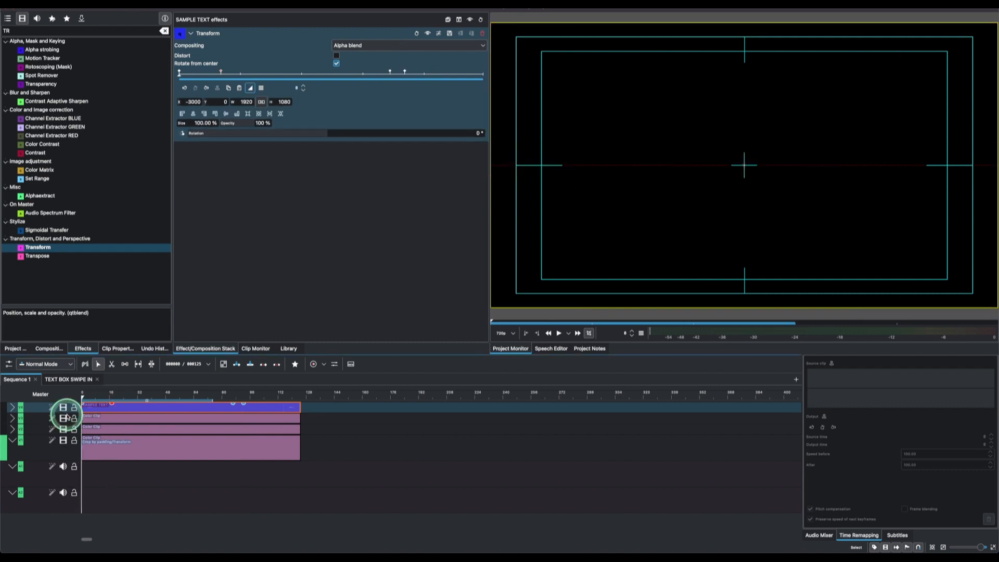
pyautogui.press('space')
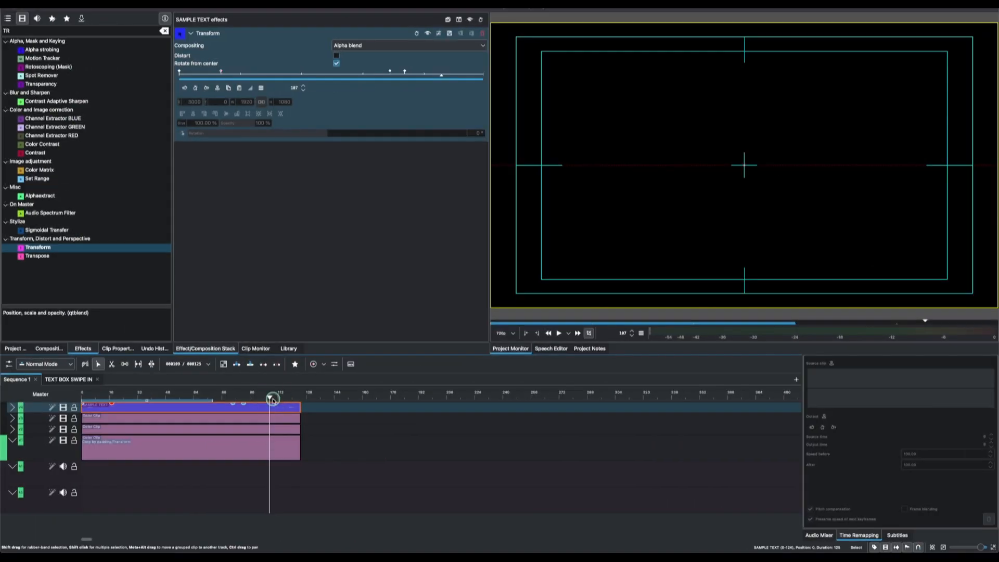
pyautogui.click(225, 410)
pyautogui.moveTo(227, 410); pyautogui.dragTo(234, 408)
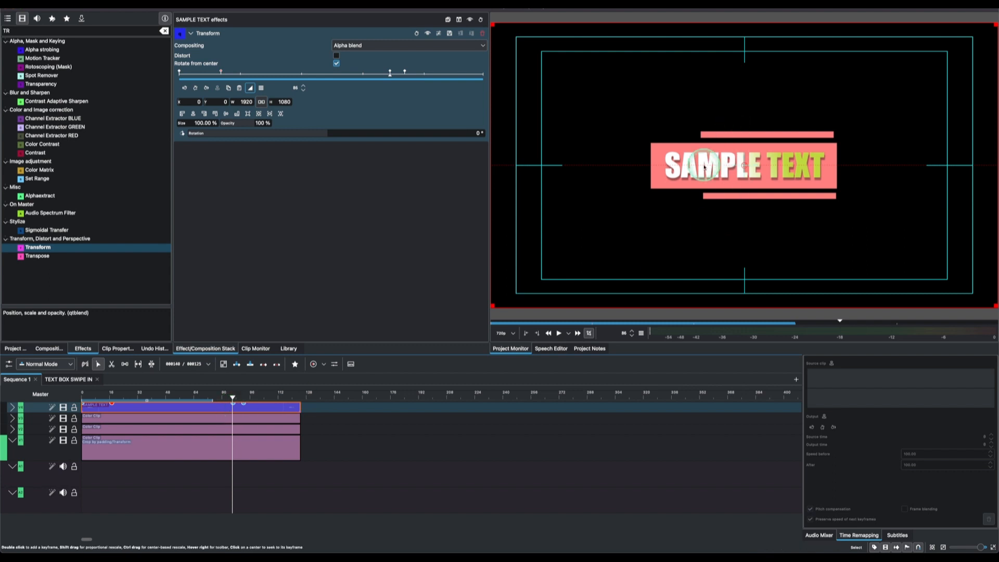
pyautogui.click(233, 399)
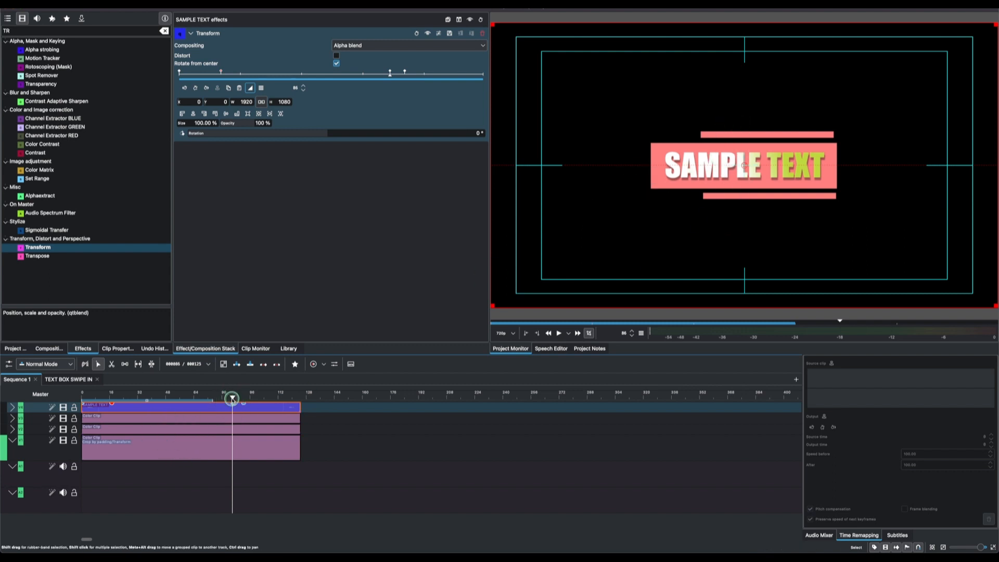
pyautogui.moveTo(232, 399); pyautogui.dragTo(139, 399)
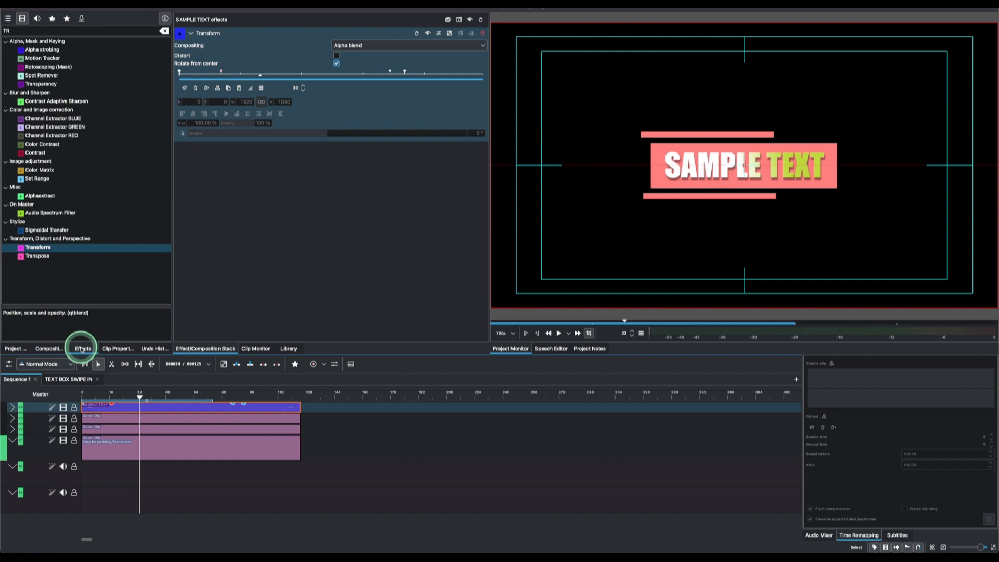
# - Search the effects for "BLU" and apply BoxBlur to the SAMPLE TEXT title
pyautogui.moveTo(38, 32); pyautogui.dragTo(3, 33)
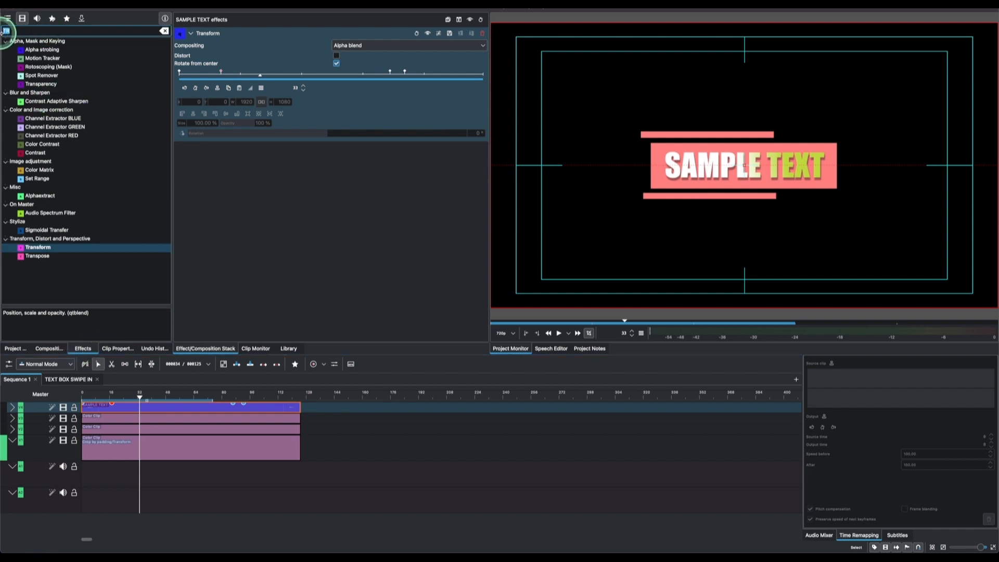
pyautogui.write('BLU')
pyautogui.click(36, 77)
pyautogui.moveTo(76, 248); pyautogui.dragTo(138, 406)
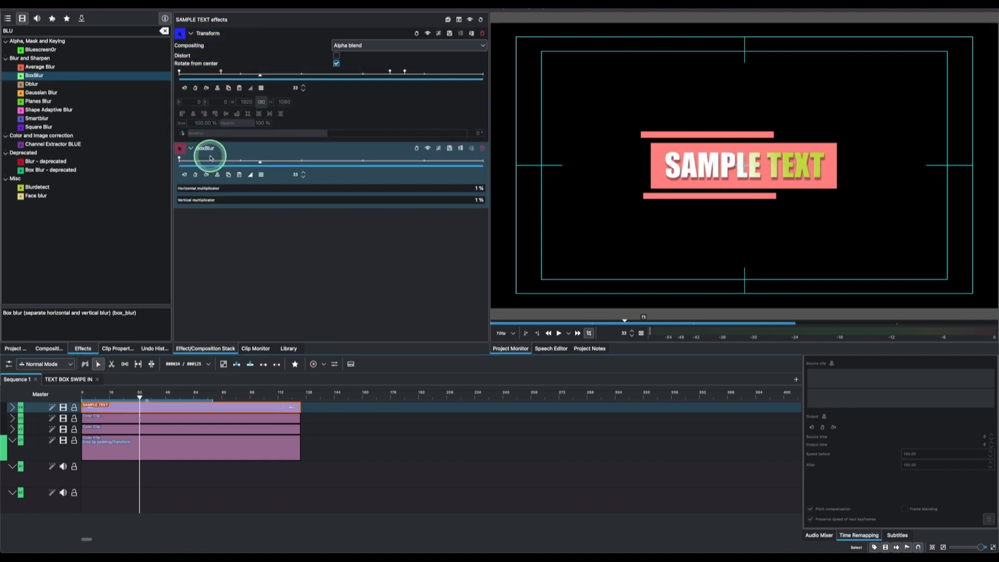
# - Set the title's BoxBlur to 280% horizontal and 39% vertical, and add a blur keyframe at frame 12
pyautogui.click(110, 422)
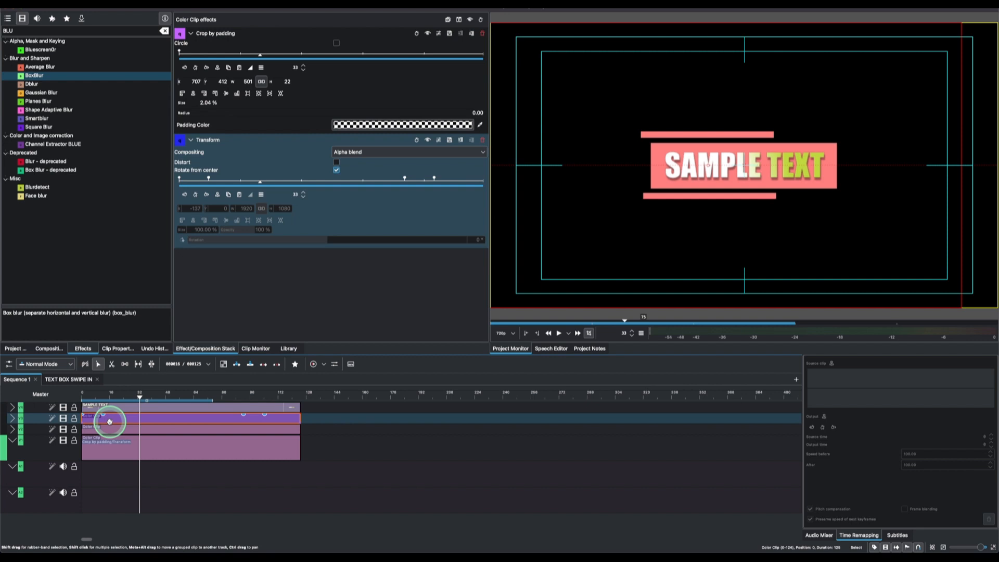
pyautogui.moveTo(139, 397); pyautogui.dragTo(102, 406)
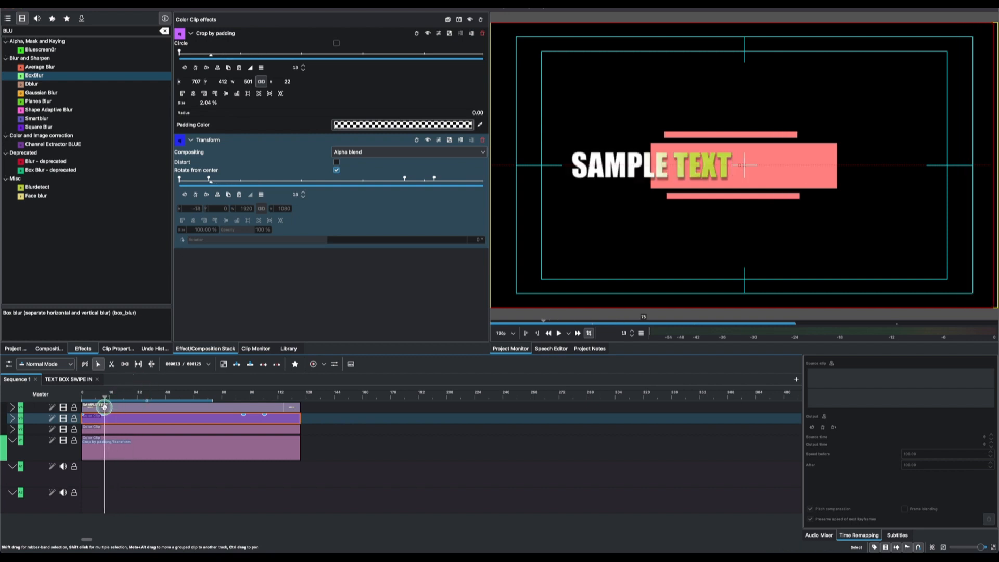
pyautogui.click(130, 406)
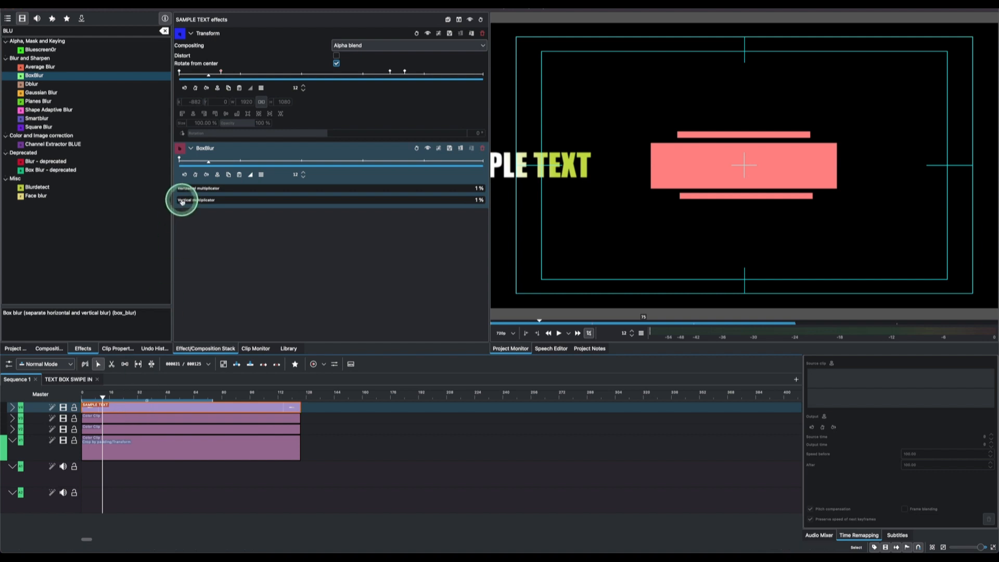
pyautogui.moveTo(180, 190); pyautogui.dragTo(257, 190)
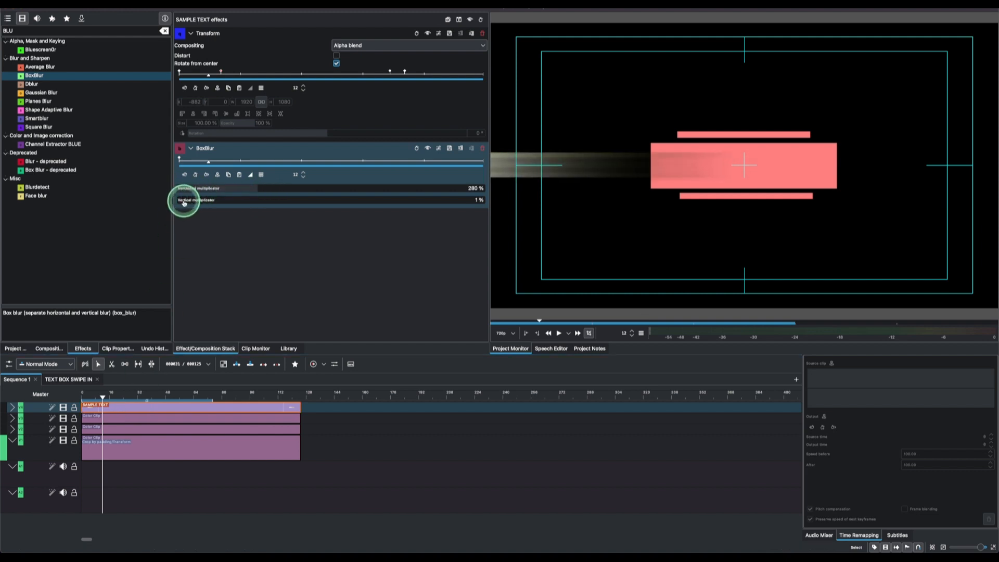
pyautogui.moveTo(188, 202); pyautogui.dragTo(187, 201)
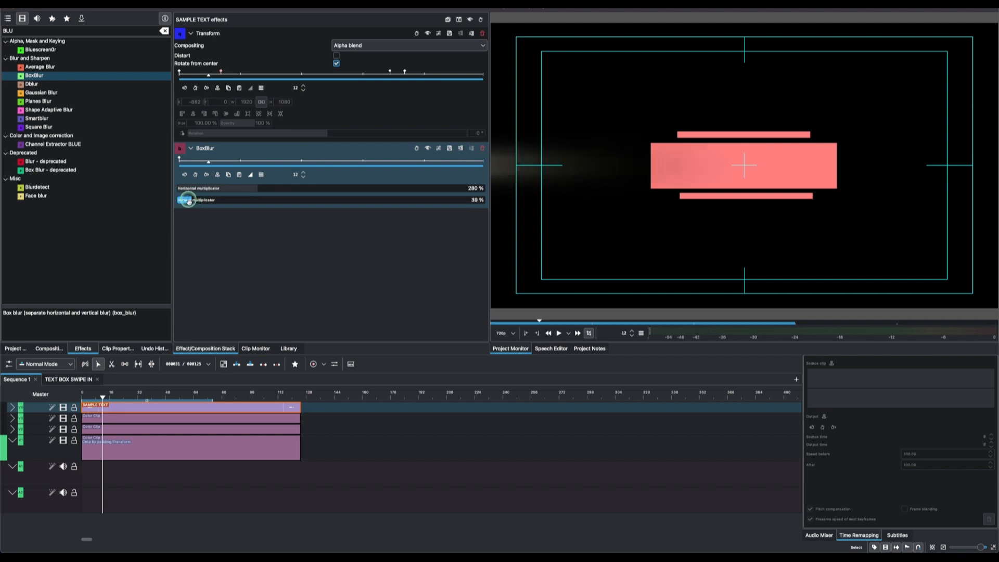
pyautogui.click(196, 175)
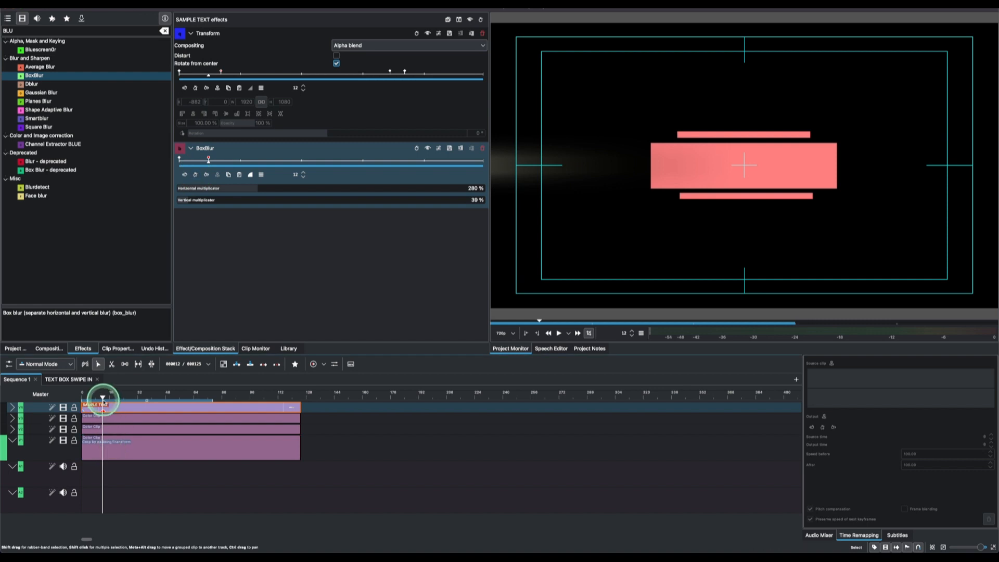
# - Add a BoxBlur keyframe at frame 16 and remove the blur there, with the horizontal multiplicator at 0% and the vertical at its minimum
pyautogui.click(108, 401)
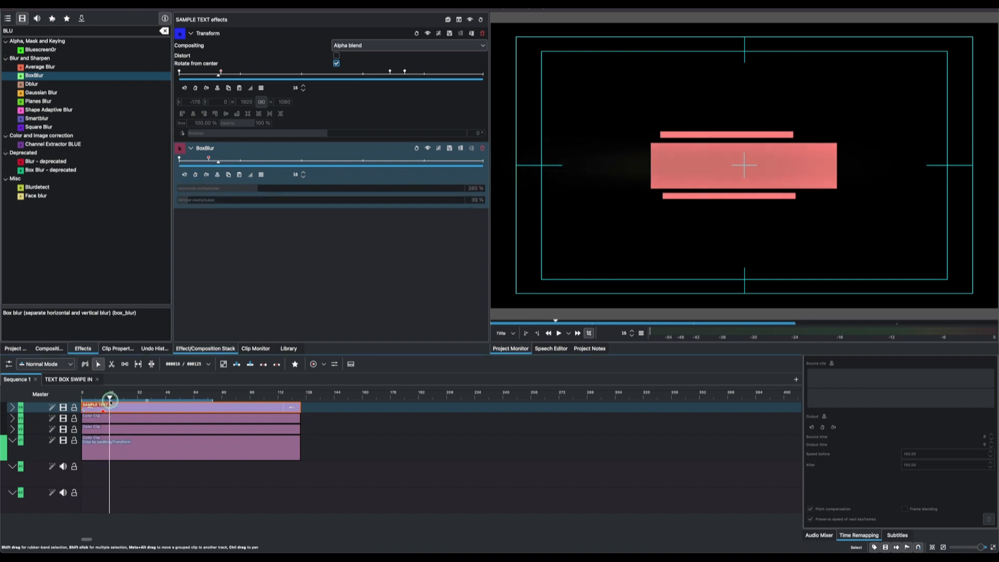
pyautogui.click(195, 174)
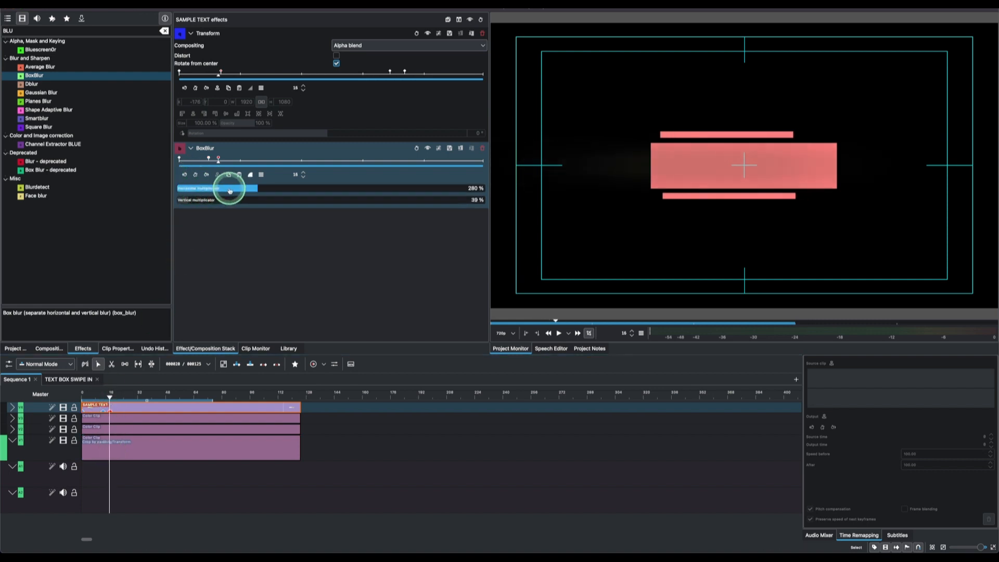
pyautogui.click(189, 198)
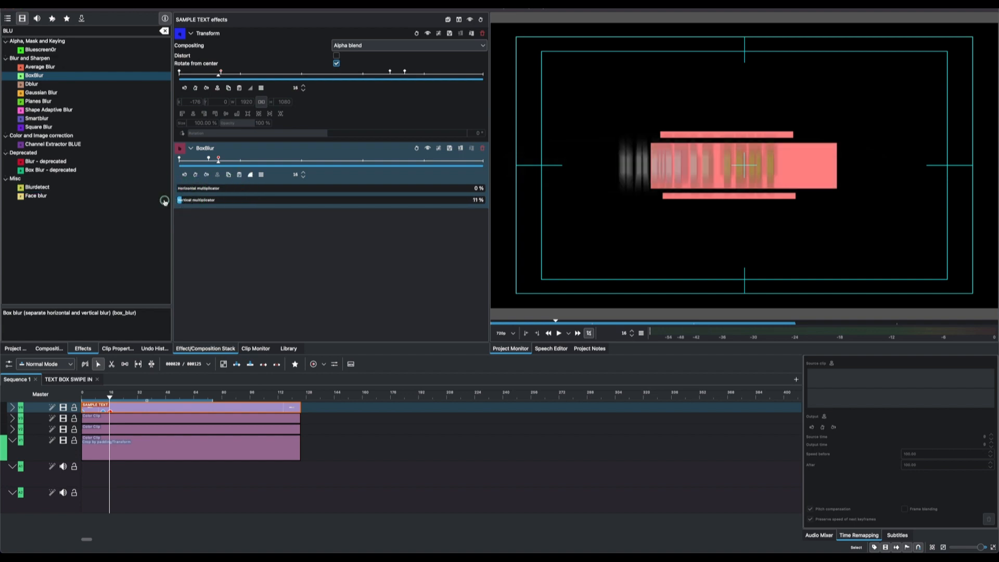
# - Add a BoxBlur keyframe with no blur to the SAMPLE TEXT title around frame 84, before its exit swipe
pyautogui.click(139, 396)
pyautogui.click(217, 418)
pyautogui.click(151, 398)
pyautogui.moveTo(139, 396); pyautogui.dragTo(229, 398)
pyautogui.click(240, 416)
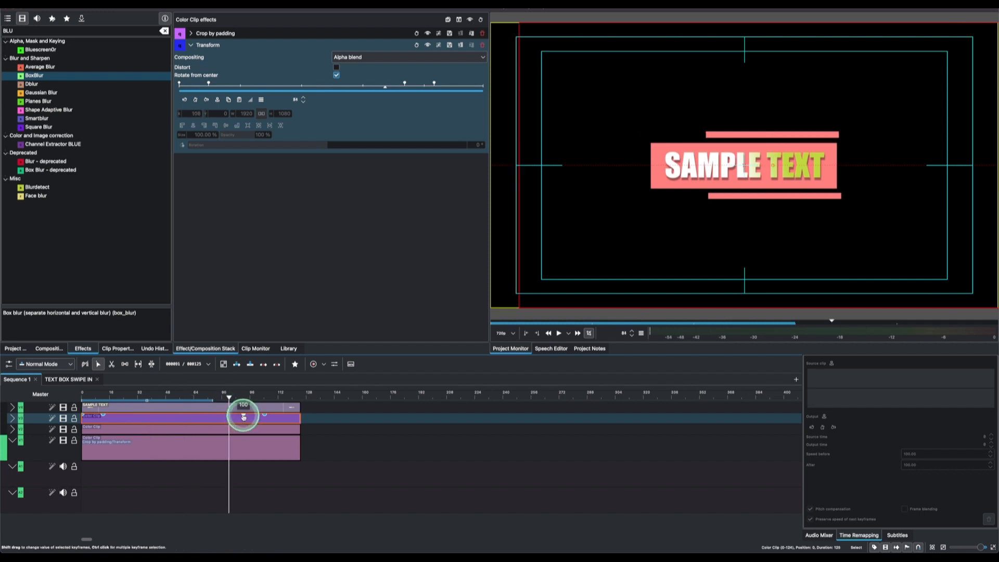
pyautogui.click(228, 406)
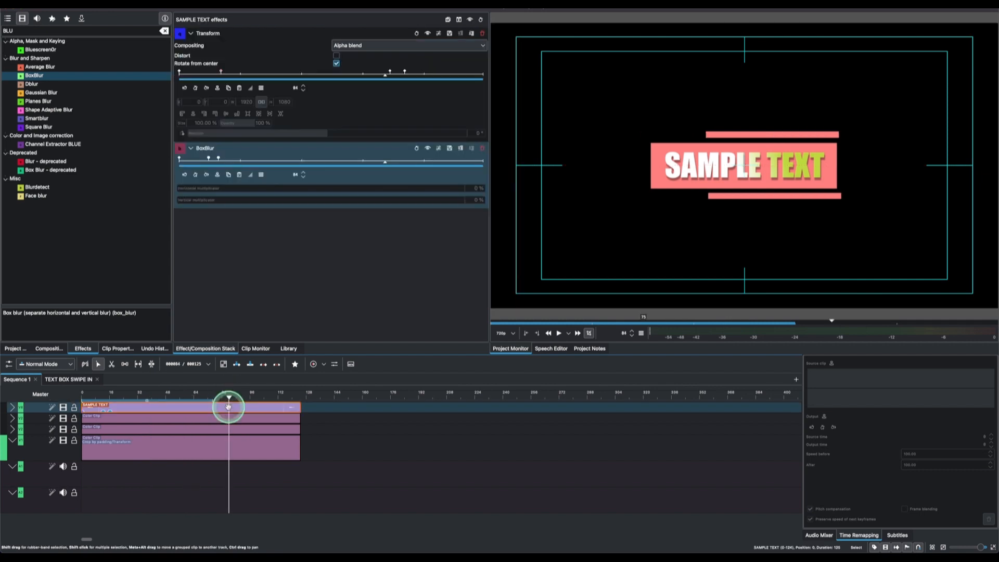
pyautogui.click(195, 174)
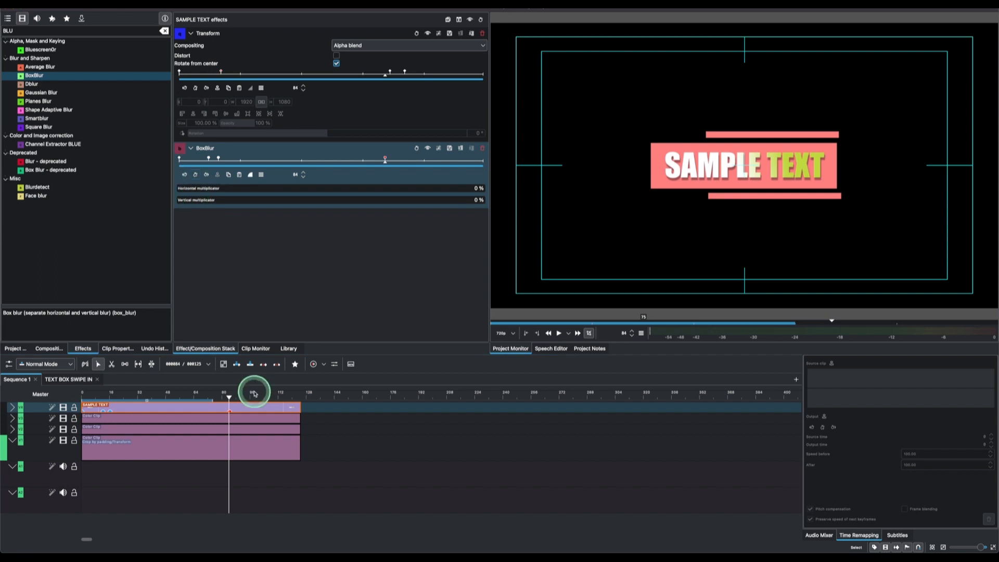
# - Add a BoxBlur keyframe to the title at frame 92, with the horizontal multiplicator at 382% and the vertical at 140%
pyautogui.click(242, 419)
pyautogui.moveTo(228, 397); pyautogui.dragTo(243, 397)
pyautogui.click(243, 416)
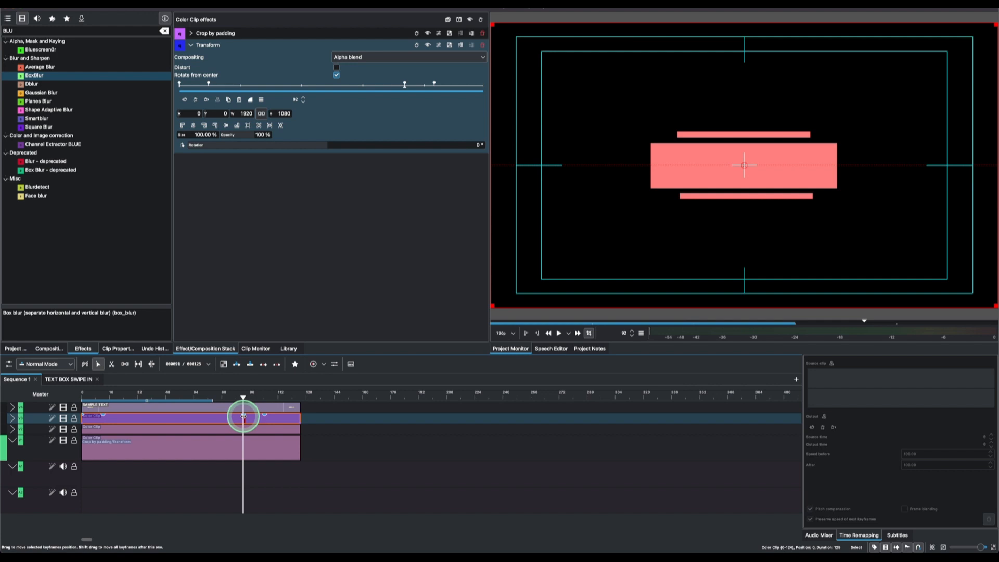
pyautogui.click(405, 83)
pyautogui.click(243, 408)
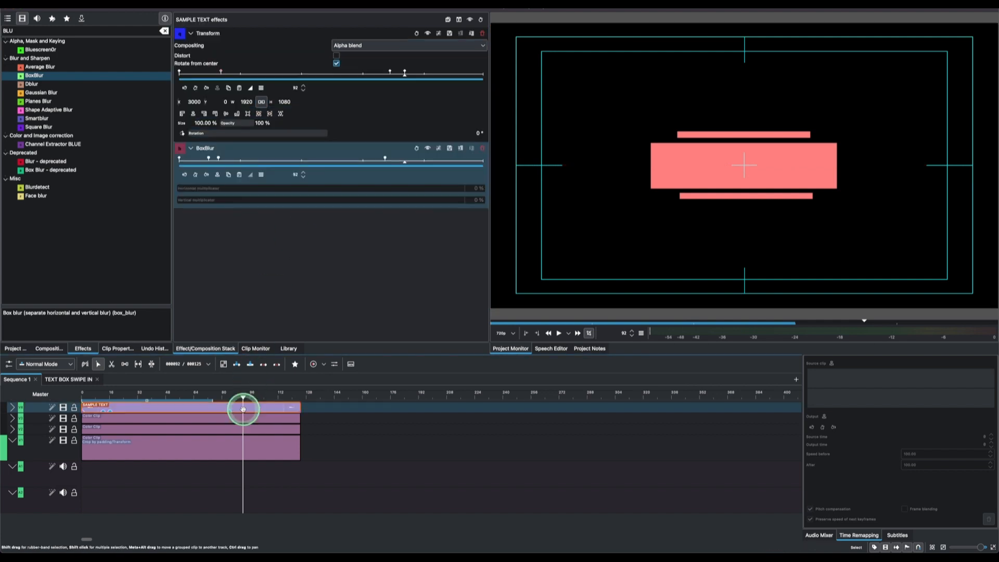
pyautogui.click(196, 174)
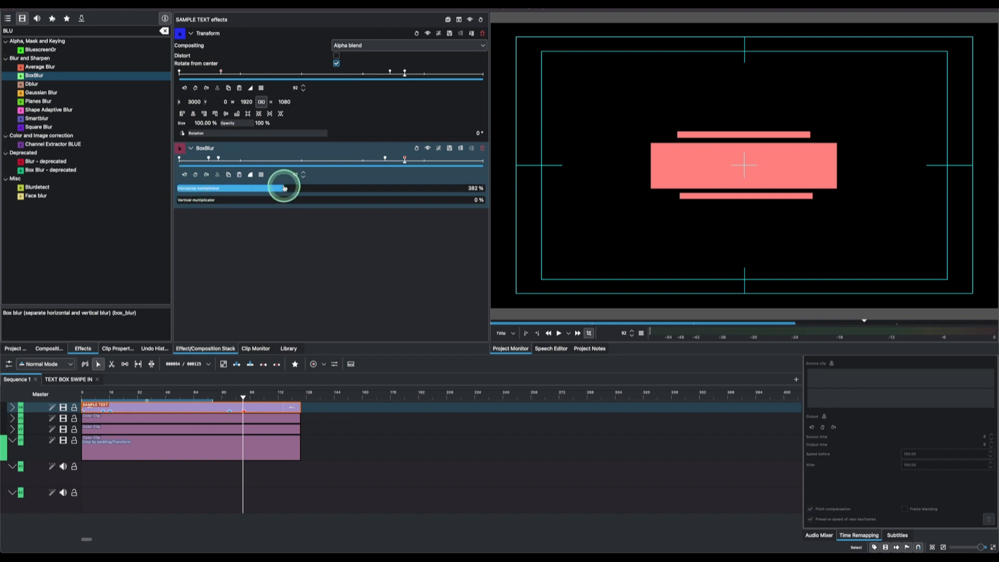
pyautogui.moveTo(218, 200); pyautogui.dragTo(218, 200)
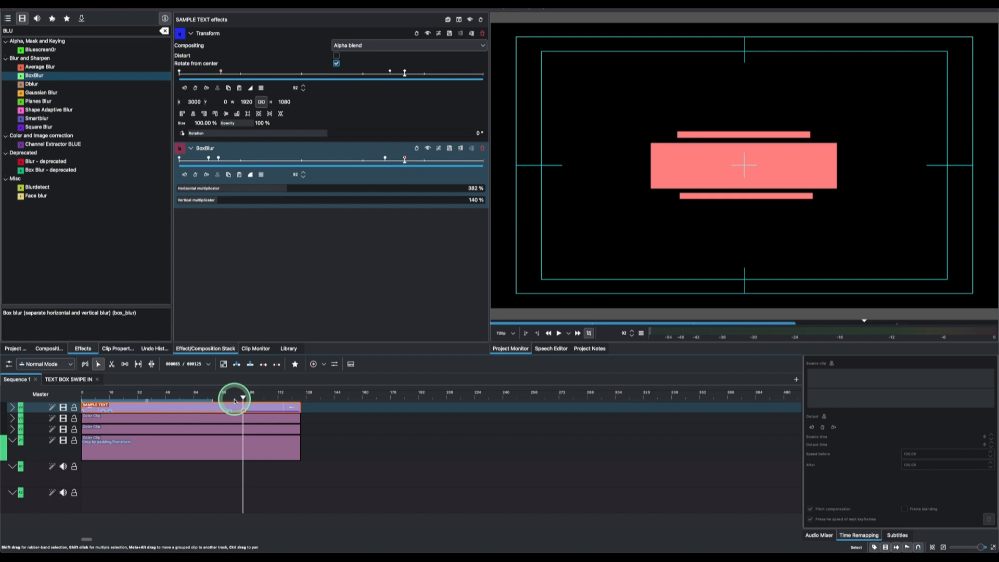
# - Play back the title animation from the start to check the blur on its entry and exit
pyautogui.moveTo(243, 398); pyautogui.dragTo(162, 405)
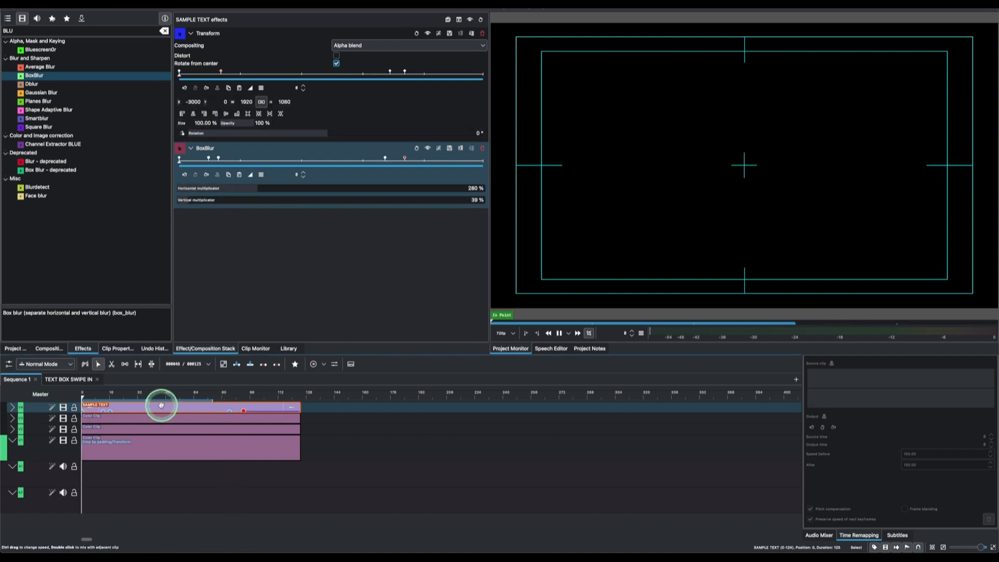